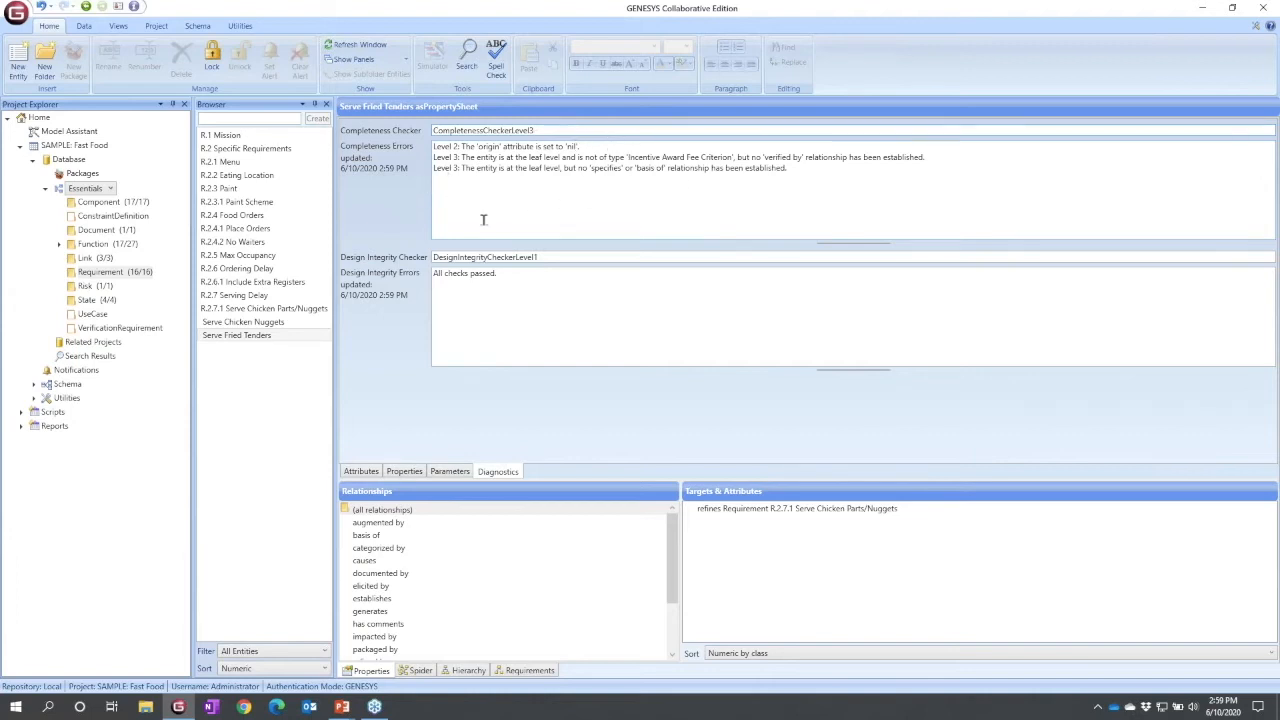
Open the SAMPLE: Fast Food project properties and confirm CompletenessCheckerLevel3 as the completeness checker script
{"action": "left_click", "coordinate": [62, 146]}
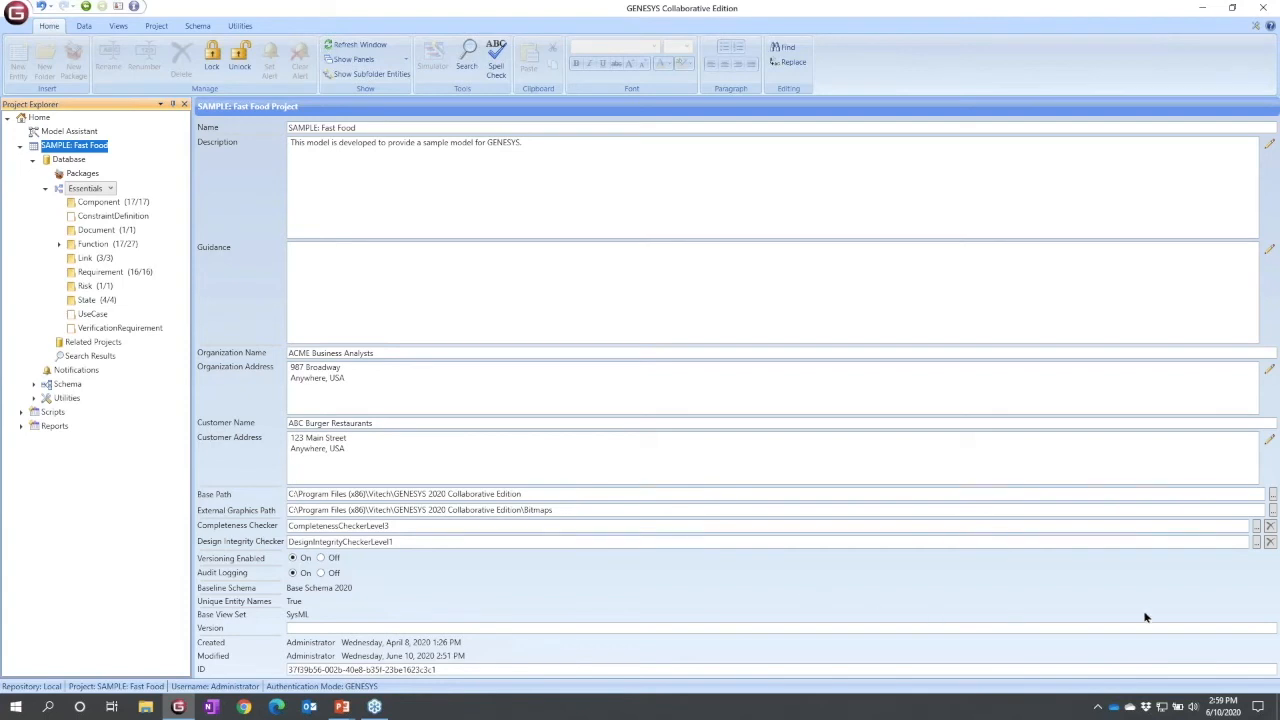
{"action": "left_click", "coordinate": [1256, 529]}
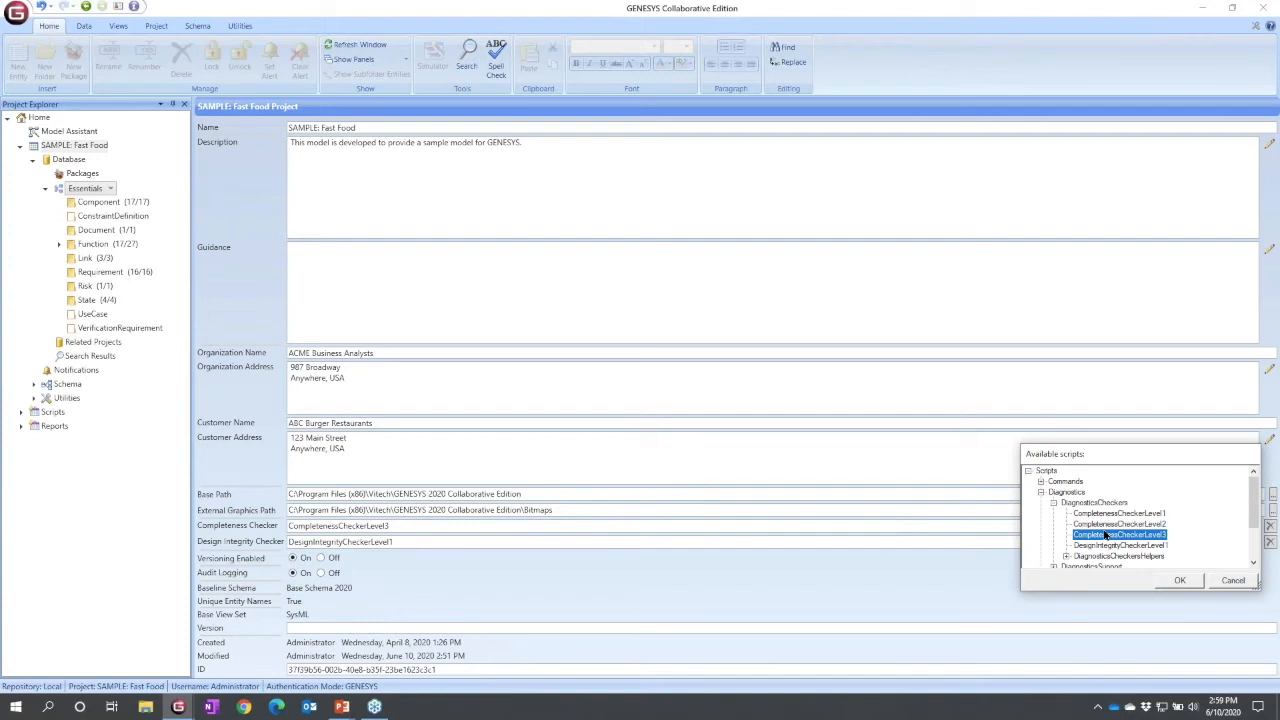
{"action": "left_click", "coordinate": [1180, 580]}
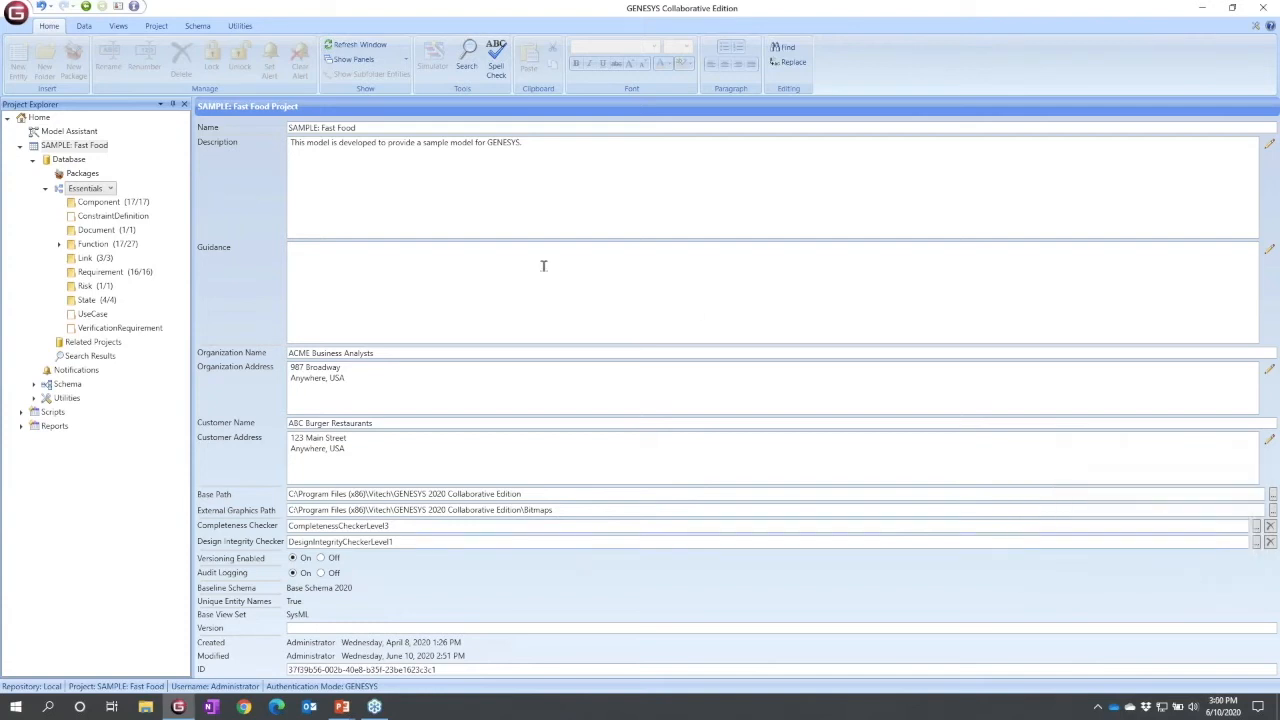
Add a new Function, keeping the suggested name, as a 'basis of' target of the Serve Chicken Nuggets requirement
{"action": "left_click", "coordinate": [128, 272]}
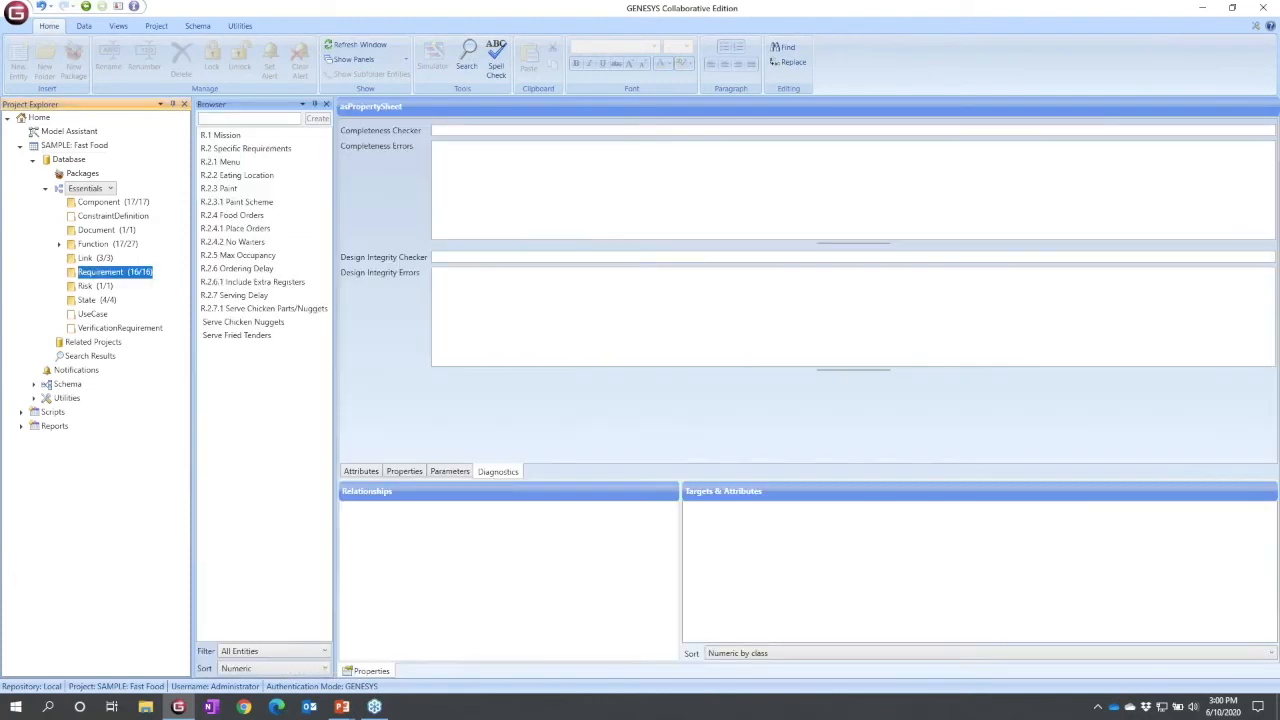
{"action": "left_click", "coordinate": [256, 322]}
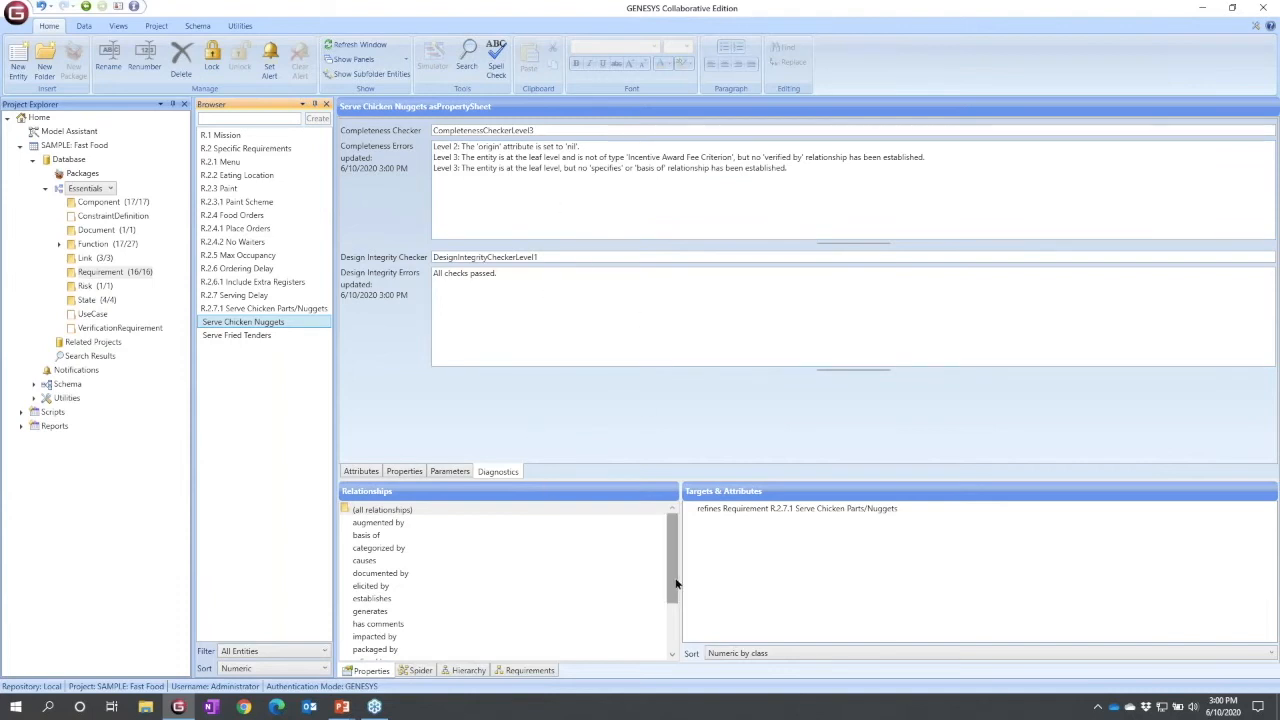
{"action": "left_click_drag", "start_coordinate": [673, 581], "coordinate": [676, 560]}
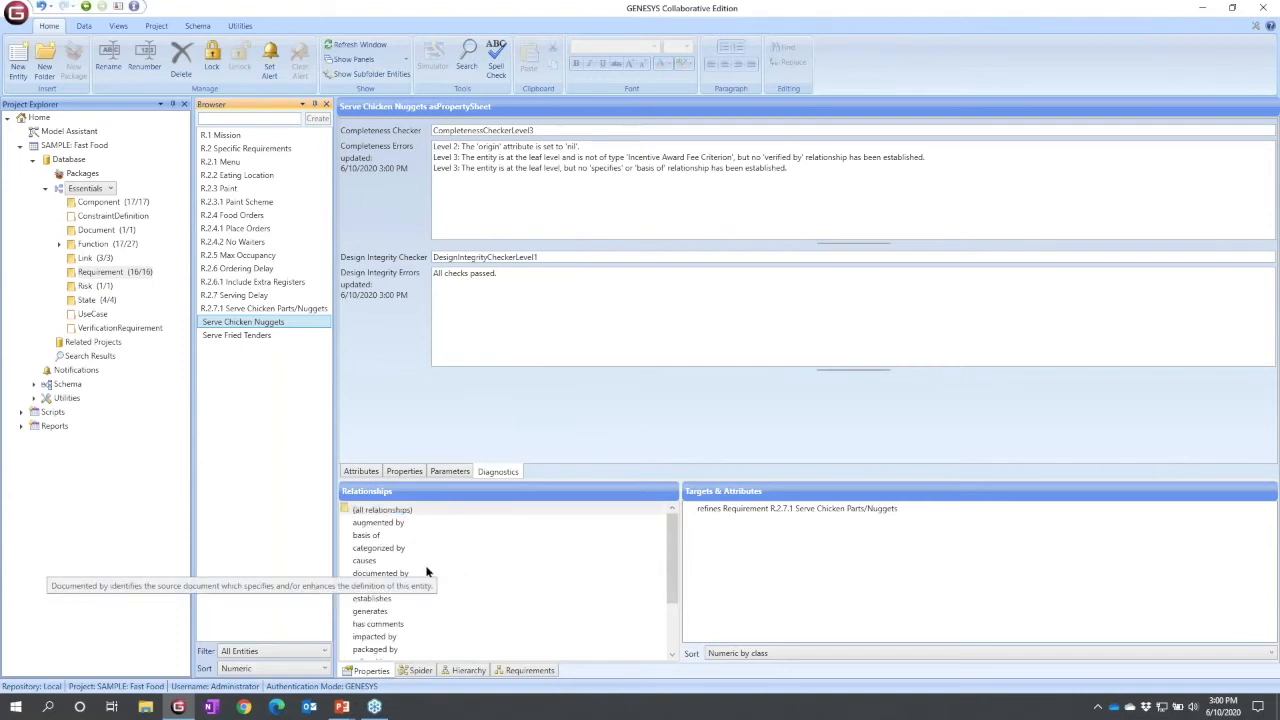
{"action": "double_click", "coordinate": [376, 537]}
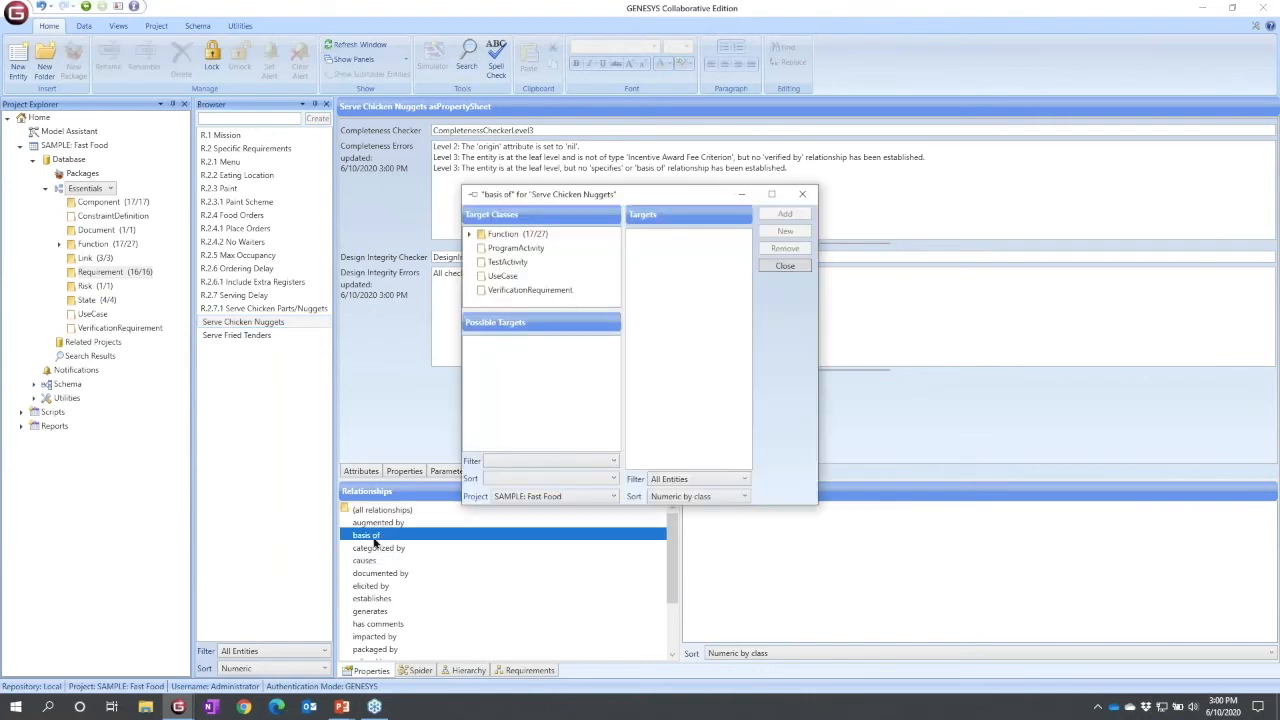
{"action": "left_click", "coordinate": [522, 234]}
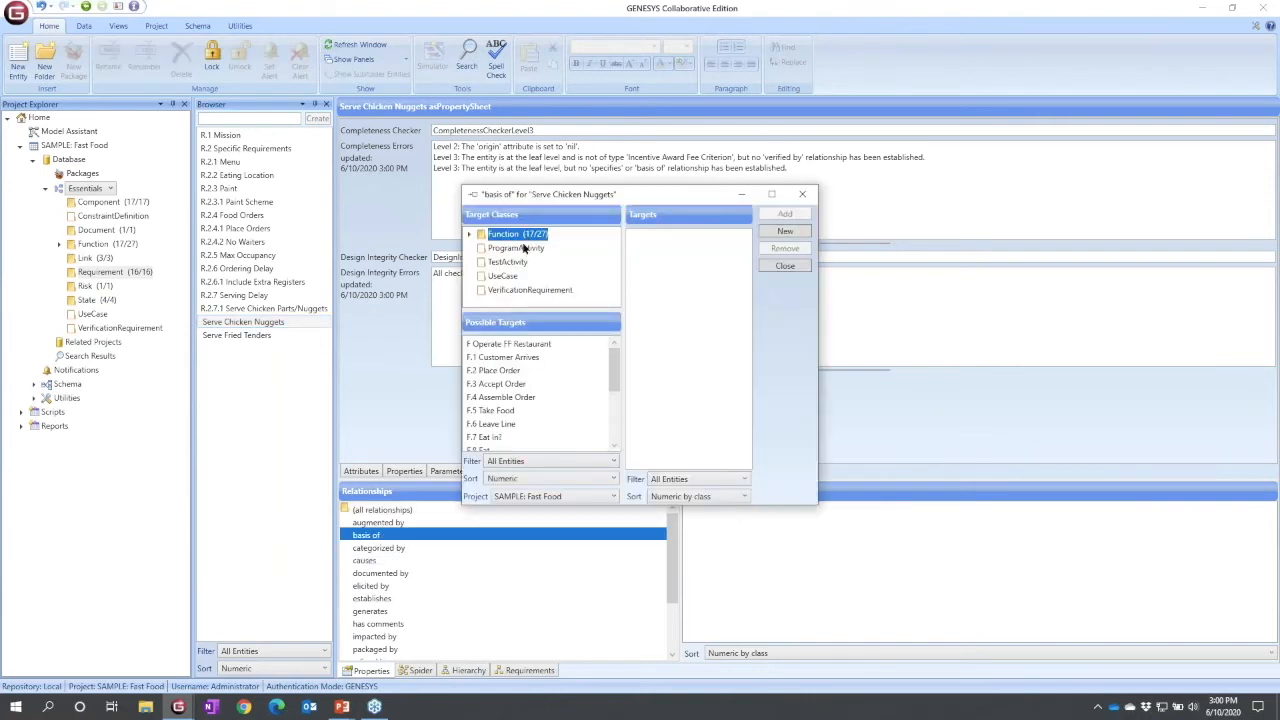
{"action": "left_click", "coordinate": [772, 233]}
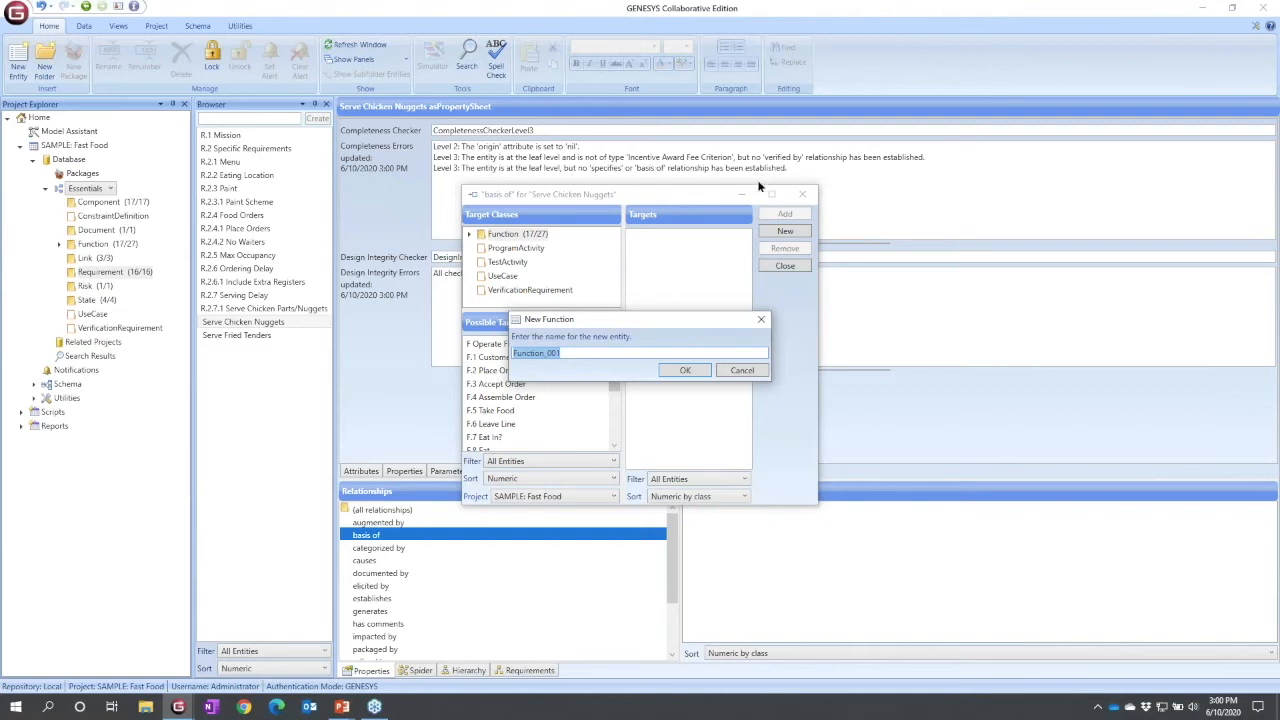
{"action": "left_click", "coordinate": [685, 370]}
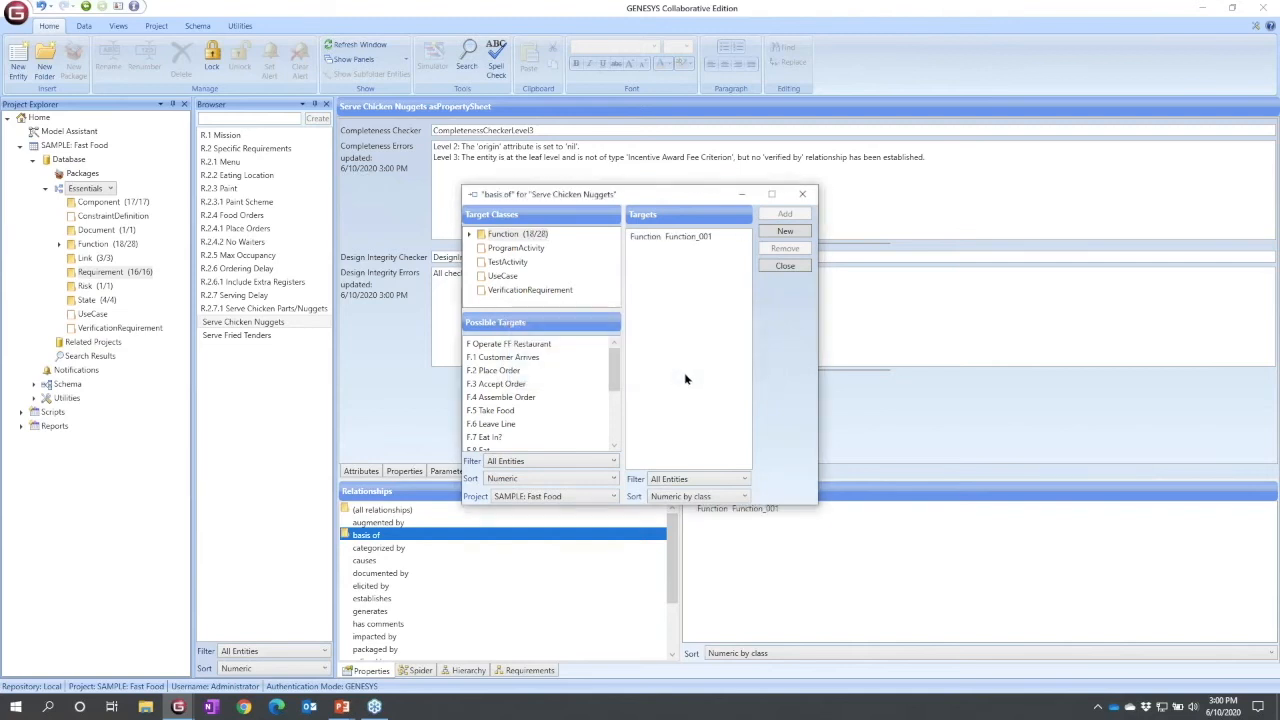
{"action": "left_click", "coordinate": [785, 265]}
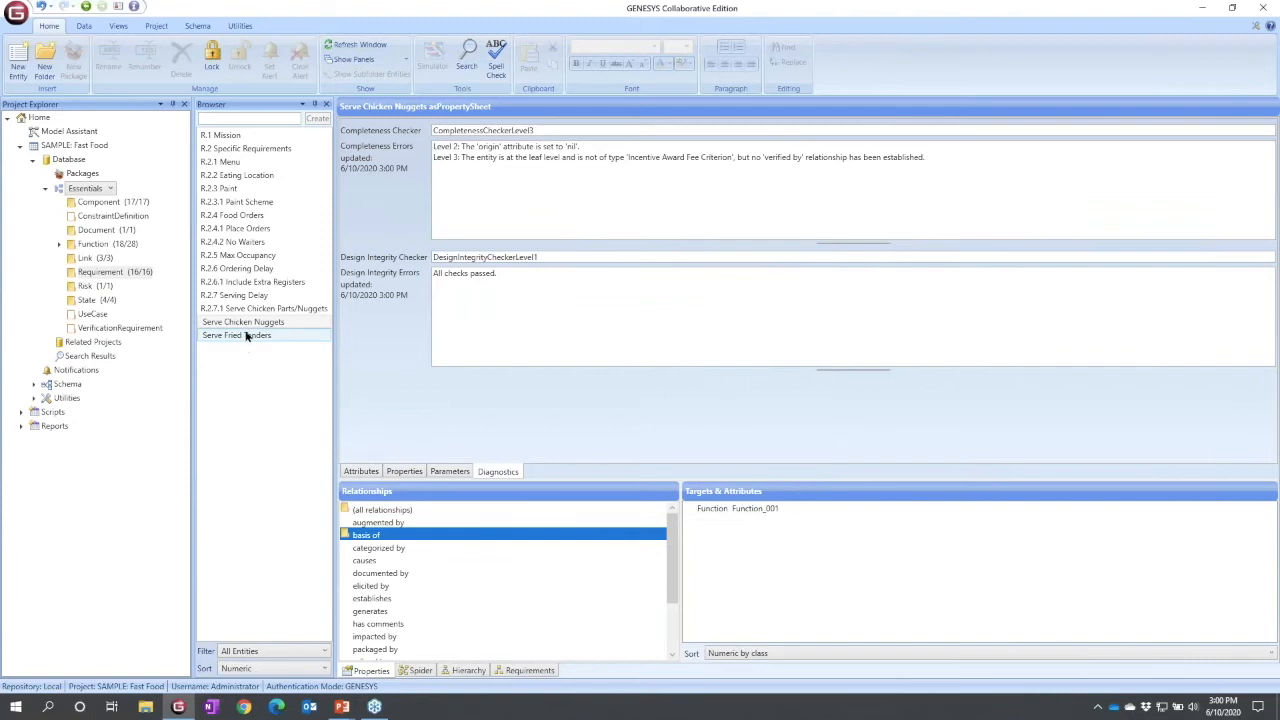
Review the diagnostics of the requirements from R.2.7.1 Serve Chicken Parts/Nuggets up to R.2.6.1 Include Extra Registers
{"action": "left_click", "coordinate": [253, 310]}
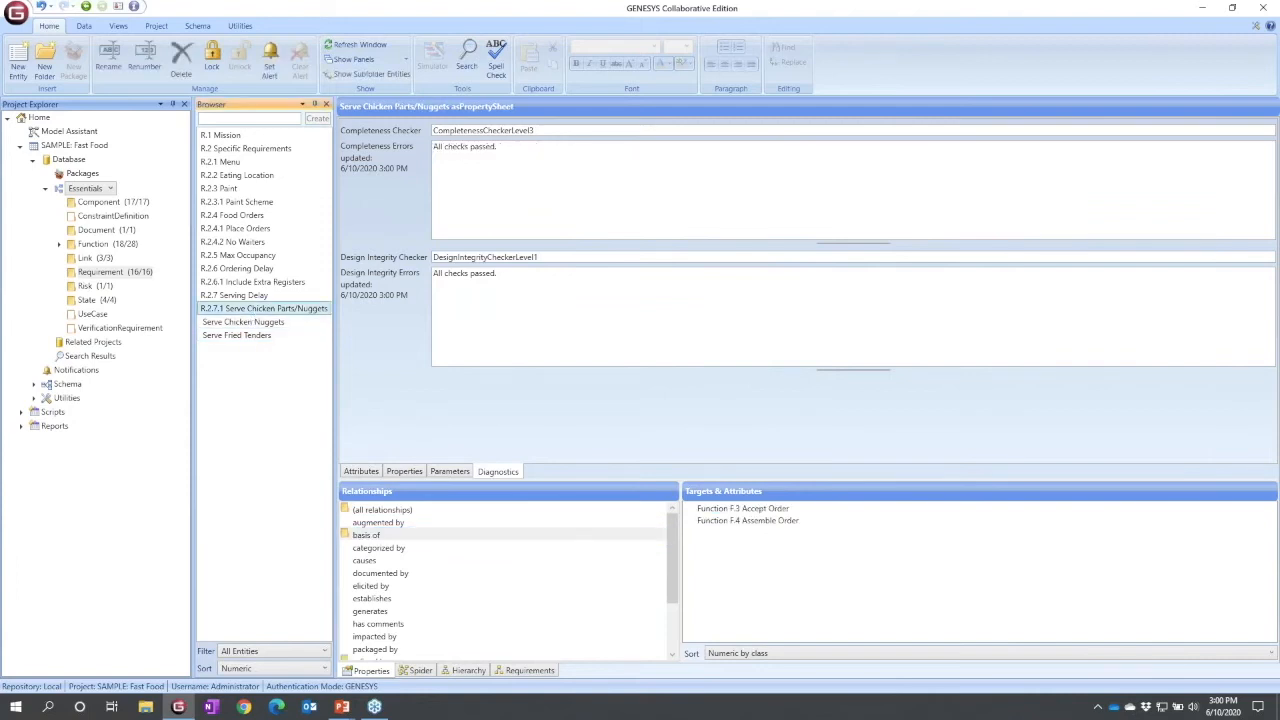
{"action": "key", "text": "Up"}
{"action": "key", "text": "Up"}
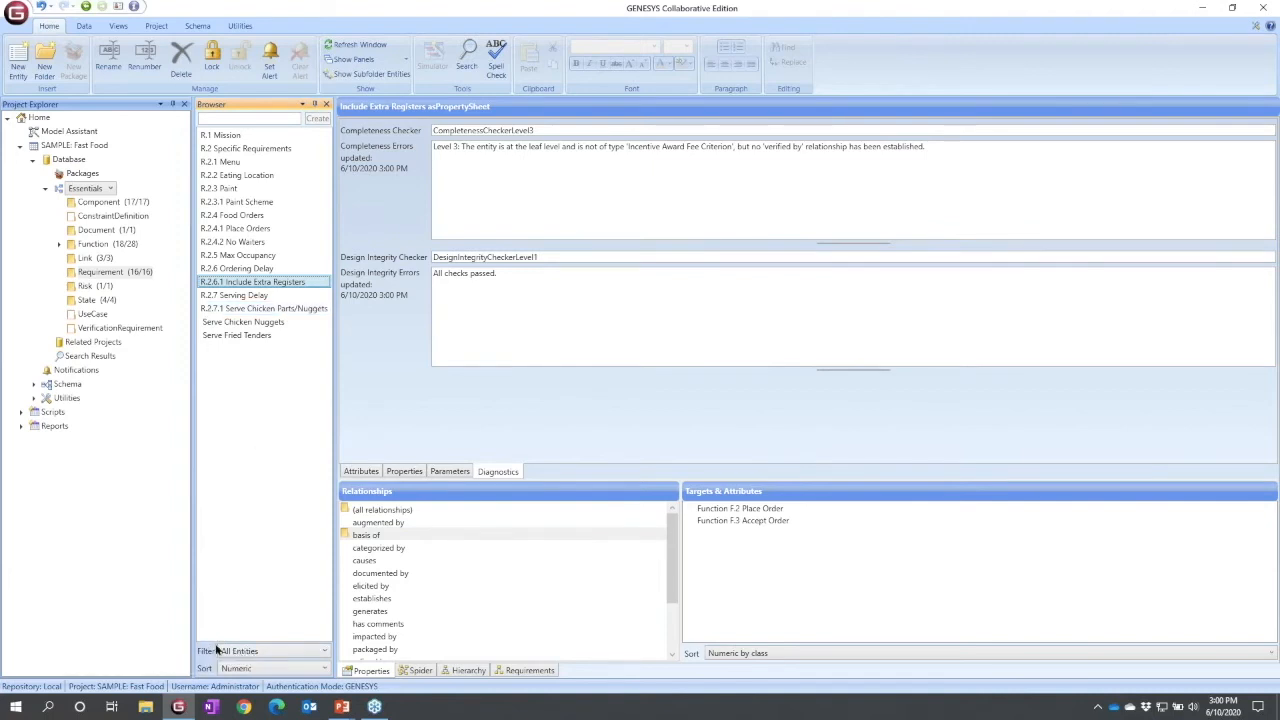
Filter the entities by Diagnostic Errors and review the diagnostics of requirement R.2.4.2 No Waiters and component SYS.1 Building
{"action": "left_click", "coordinate": [262, 651]}
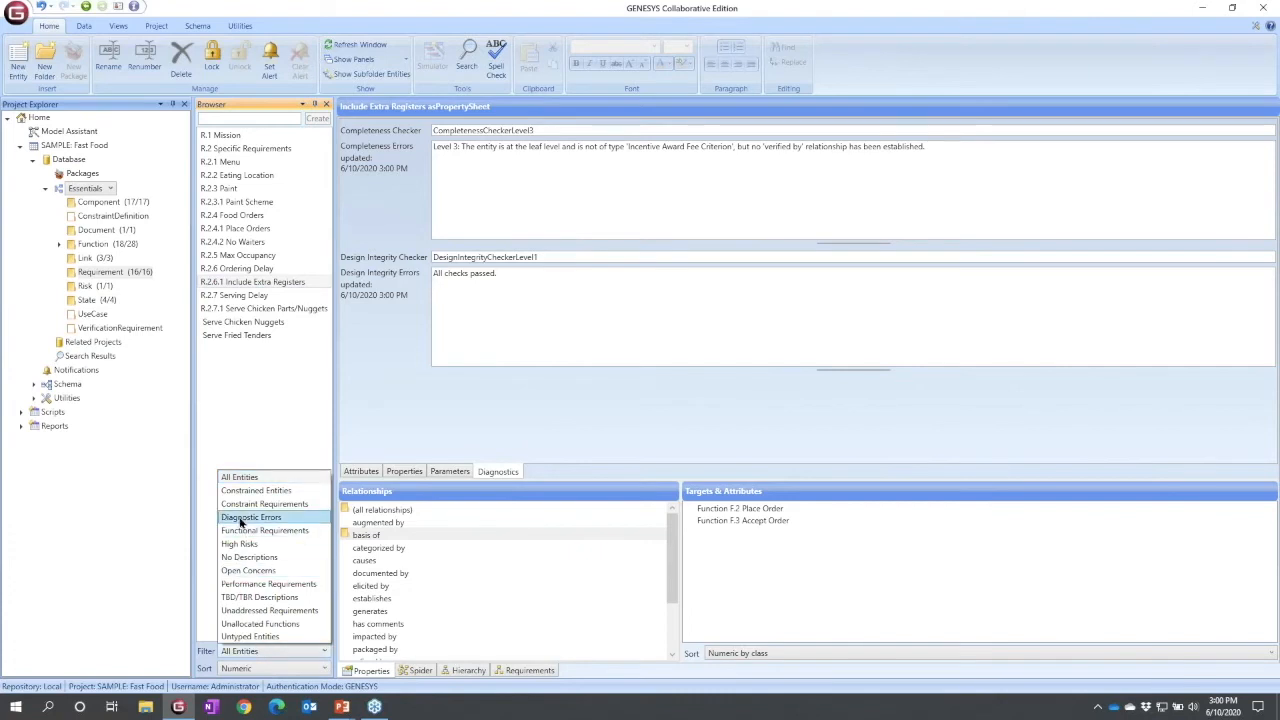
{"action": "left_click", "coordinate": [240, 518]}
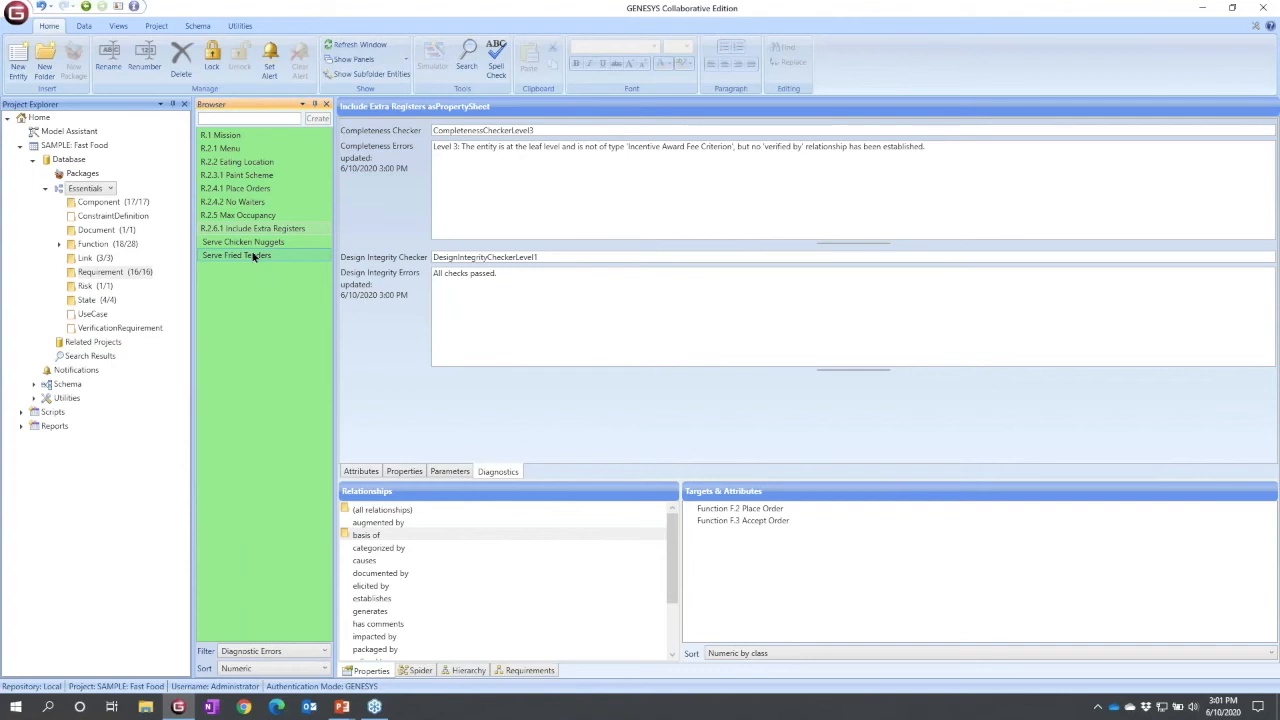
{"action": "left_click", "coordinate": [249, 204]}
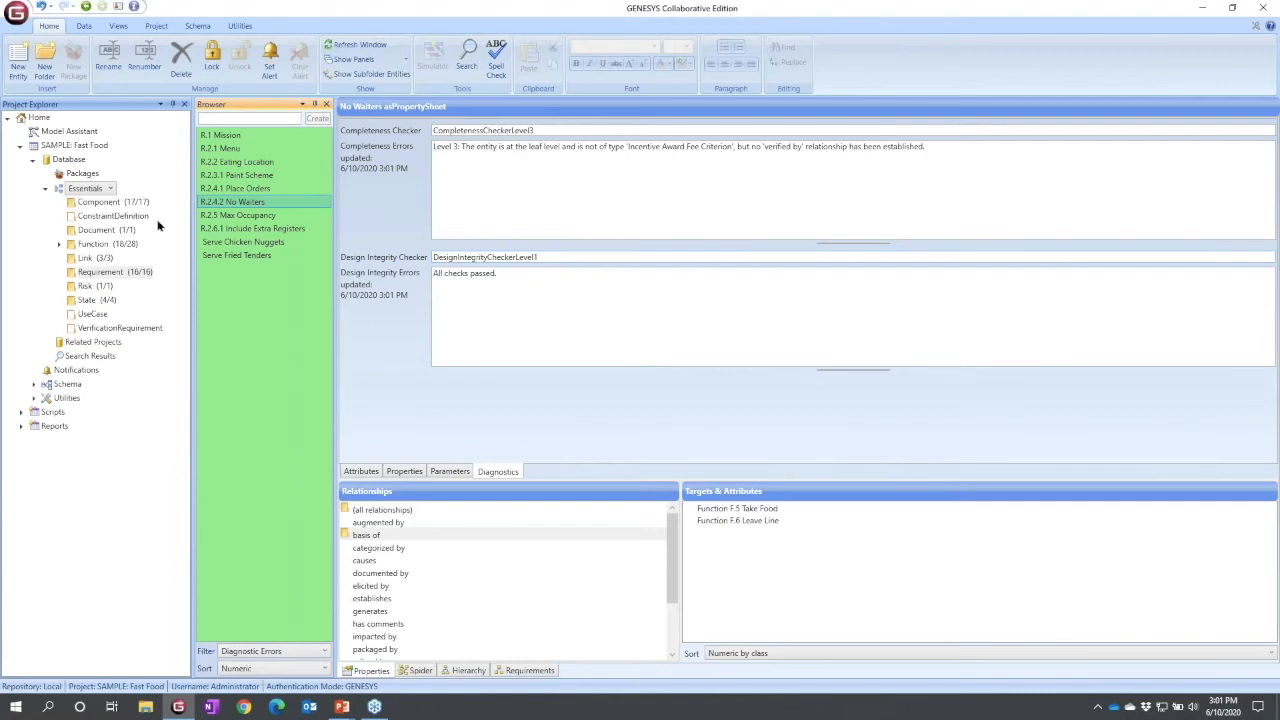
{"action": "left_click", "coordinate": [115, 203]}
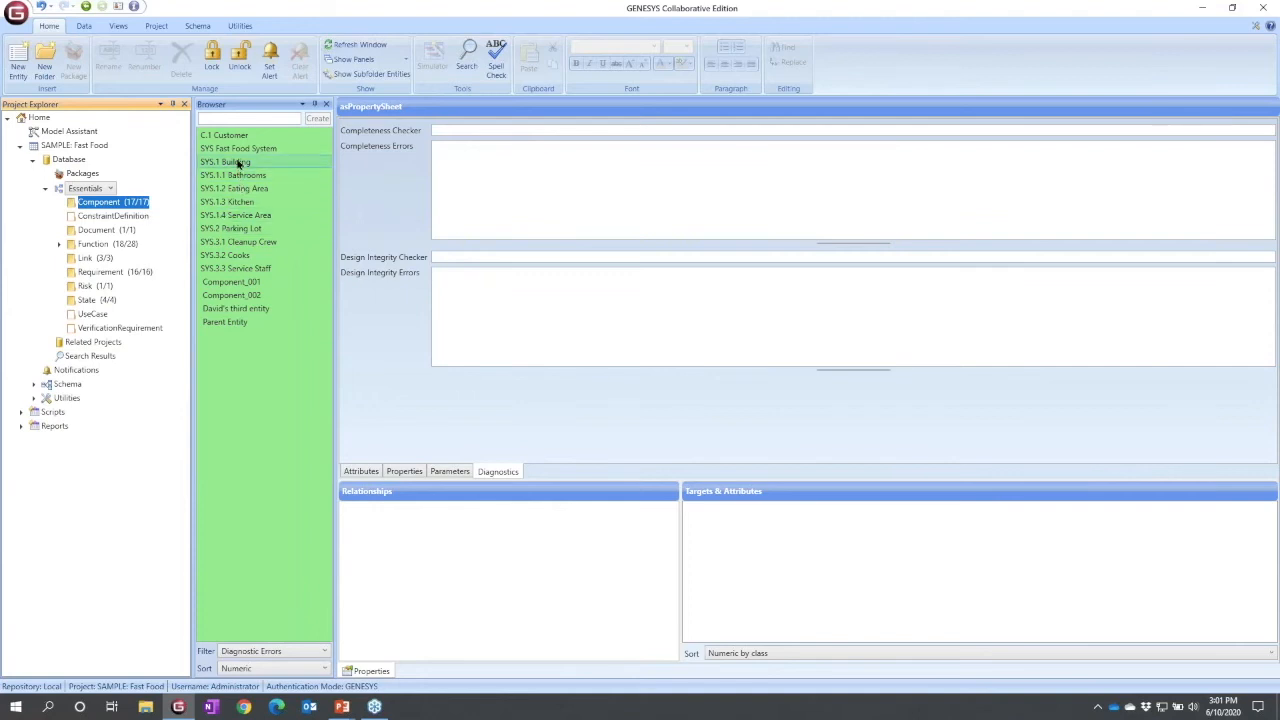
{"action": "left_click", "coordinate": [238, 163]}
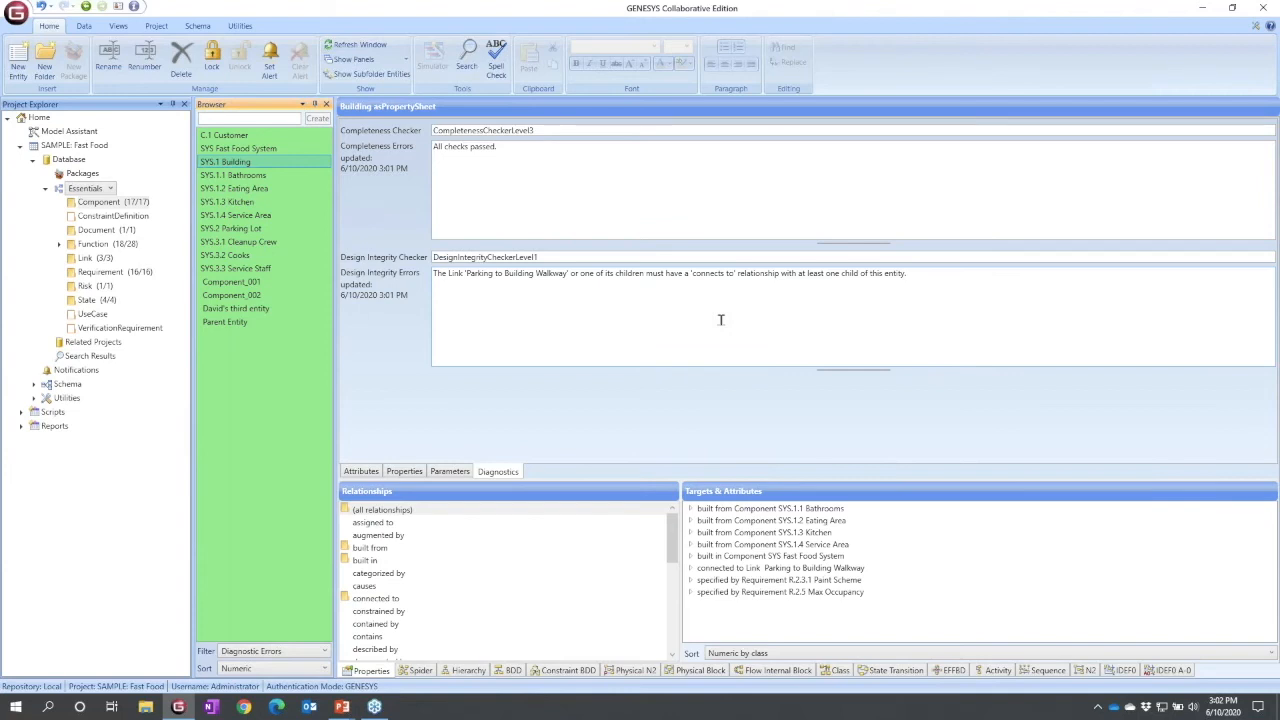
Examine the scripts available for the Fast Food project's completeness checker and leave the selection without changing it
{"action": "left_click", "coordinate": [68, 146]}
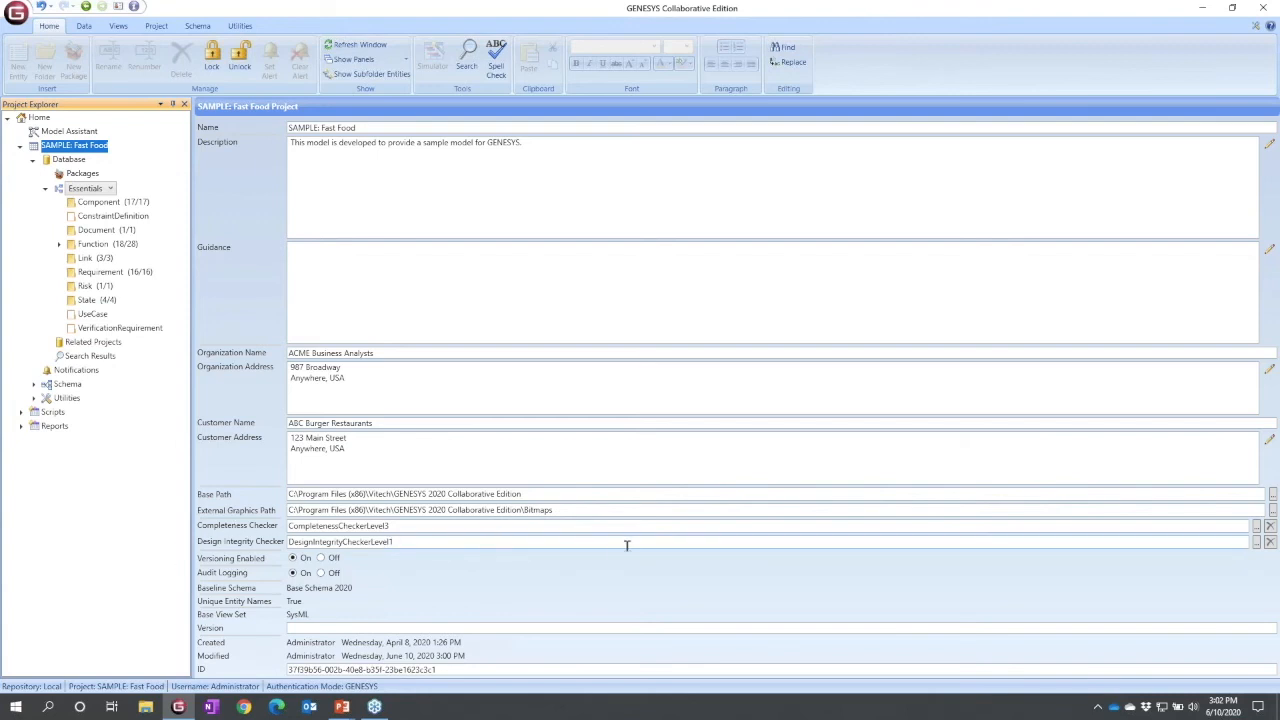
{"action": "left_click", "coordinate": [1257, 530]}
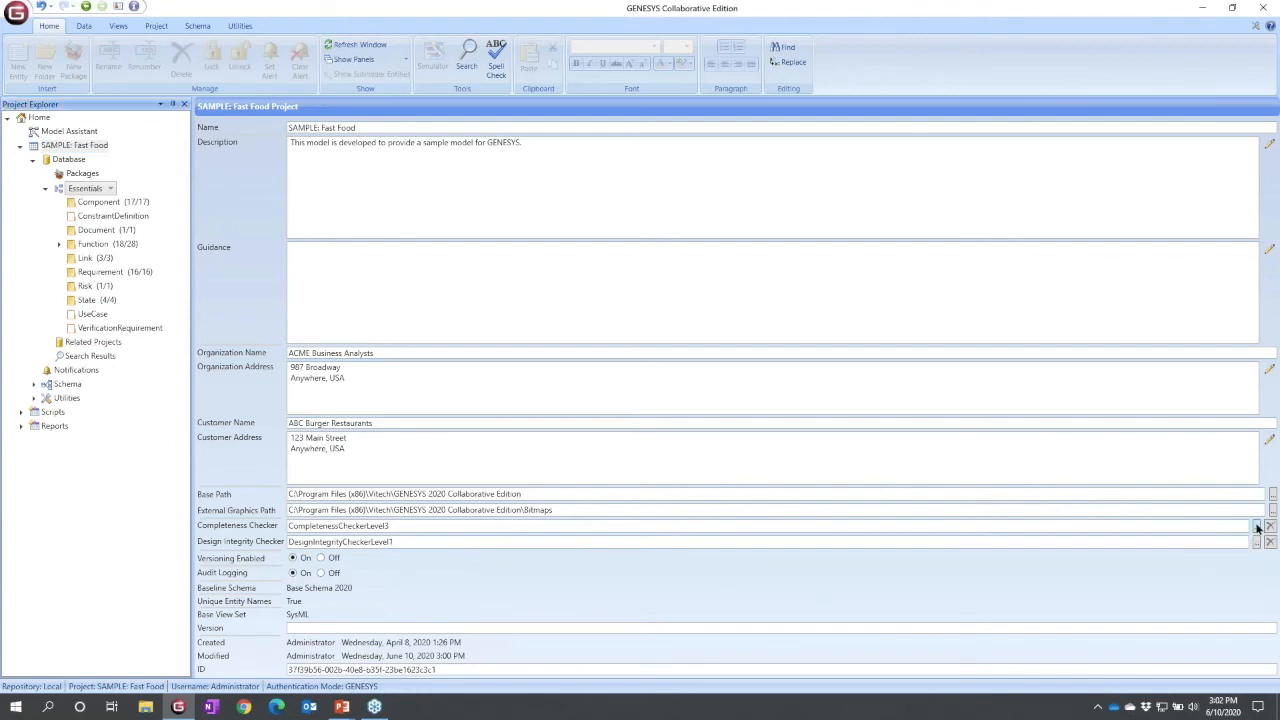
{"action": "scroll", "coordinate": [1253, 515], "scroll_direction": "down", "scroll_amount": 3}
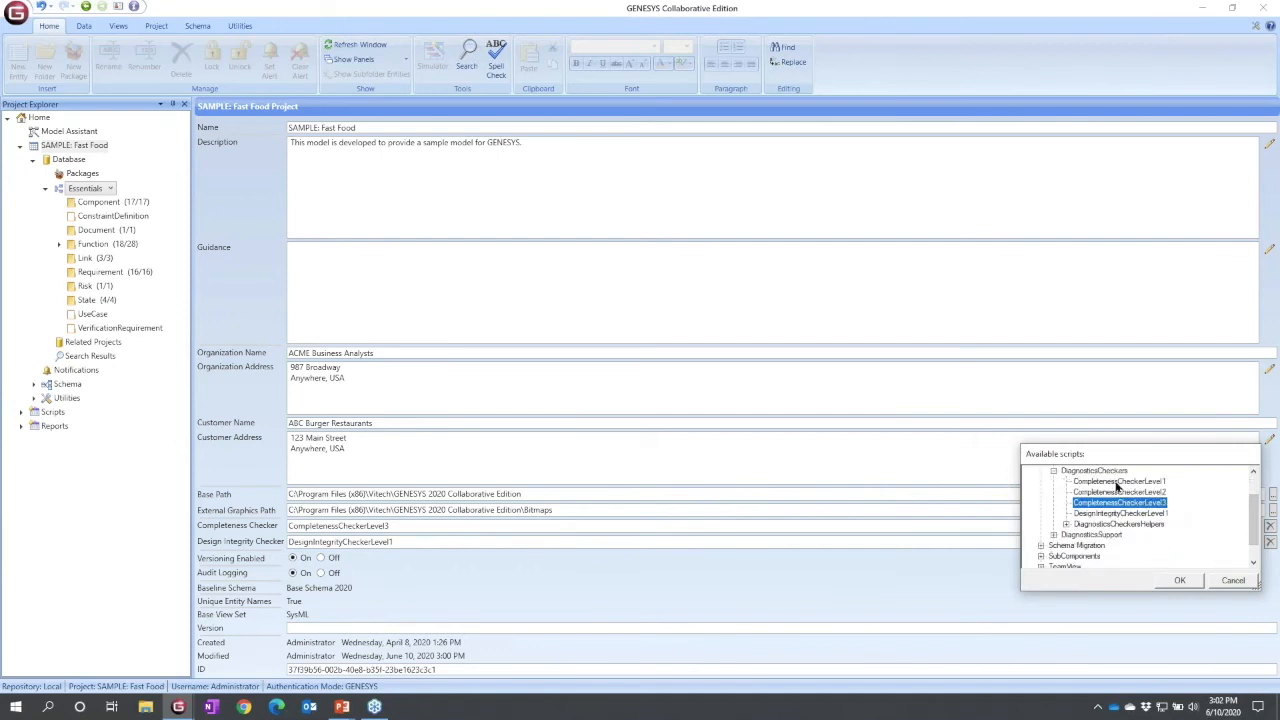
{"action": "left_click", "coordinate": [1230, 580]}
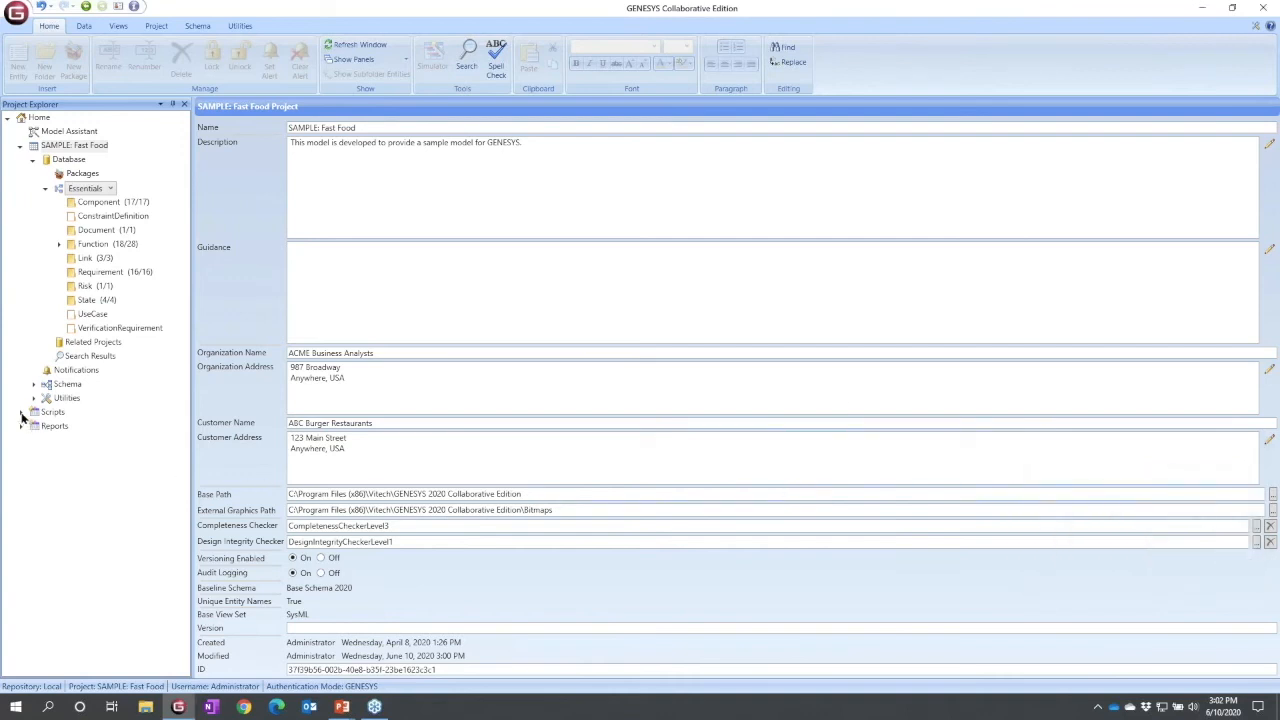
List the checker scripts in the DiagnosticsCheckers folder of the Diagnostics scripts
{"action": "left_click", "coordinate": [22, 414]}
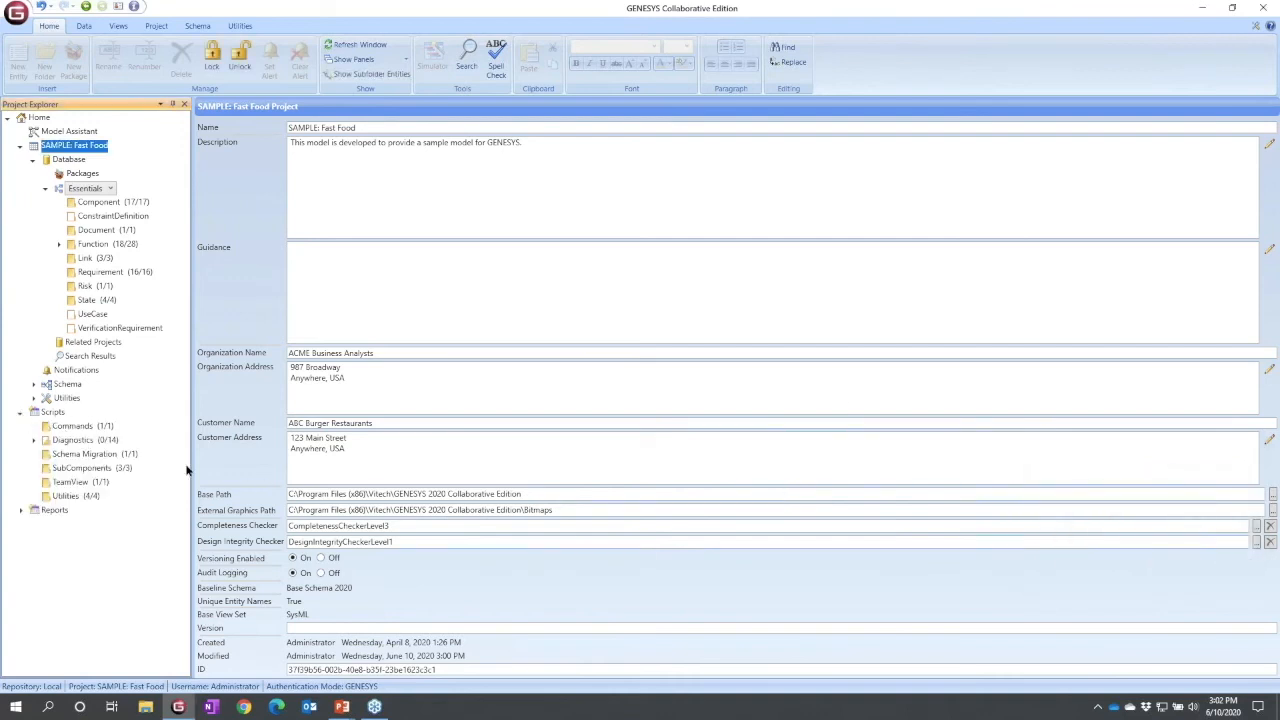
{"action": "left_click", "coordinate": [34, 441]}
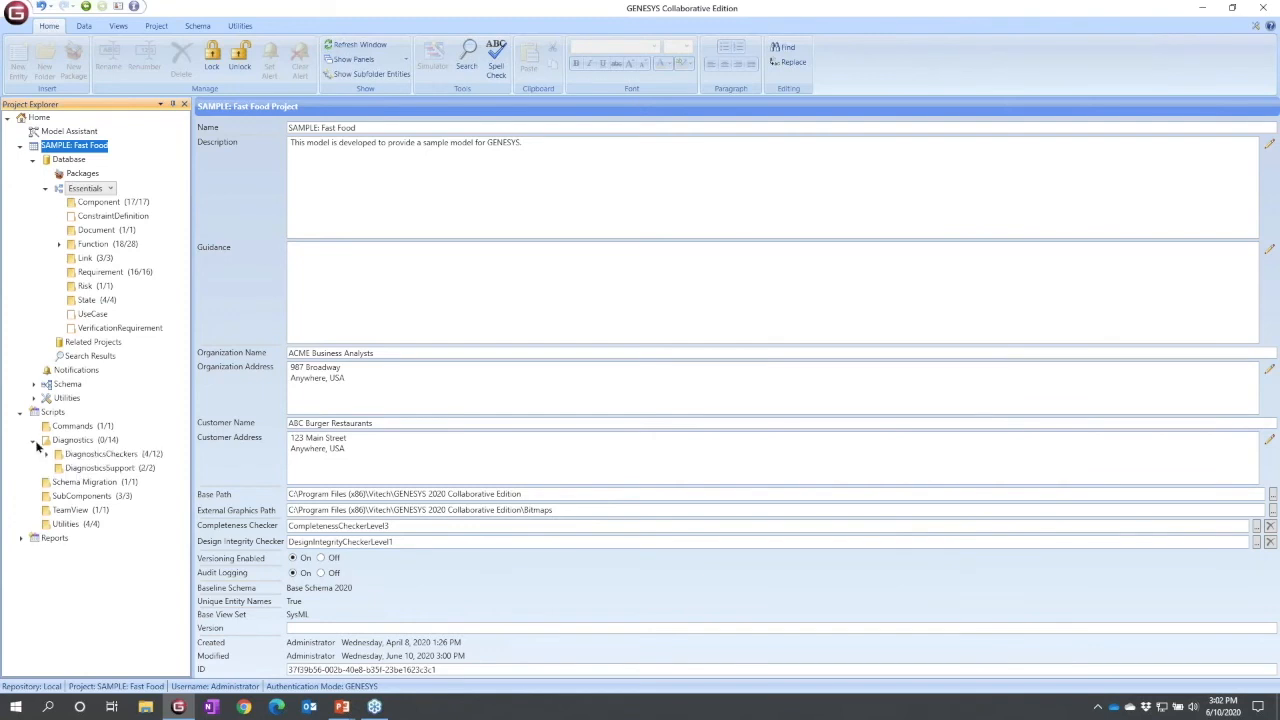
{"action": "left_click", "coordinate": [107, 469]}
{"action": "left_click", "coordinate": [110, 454]}
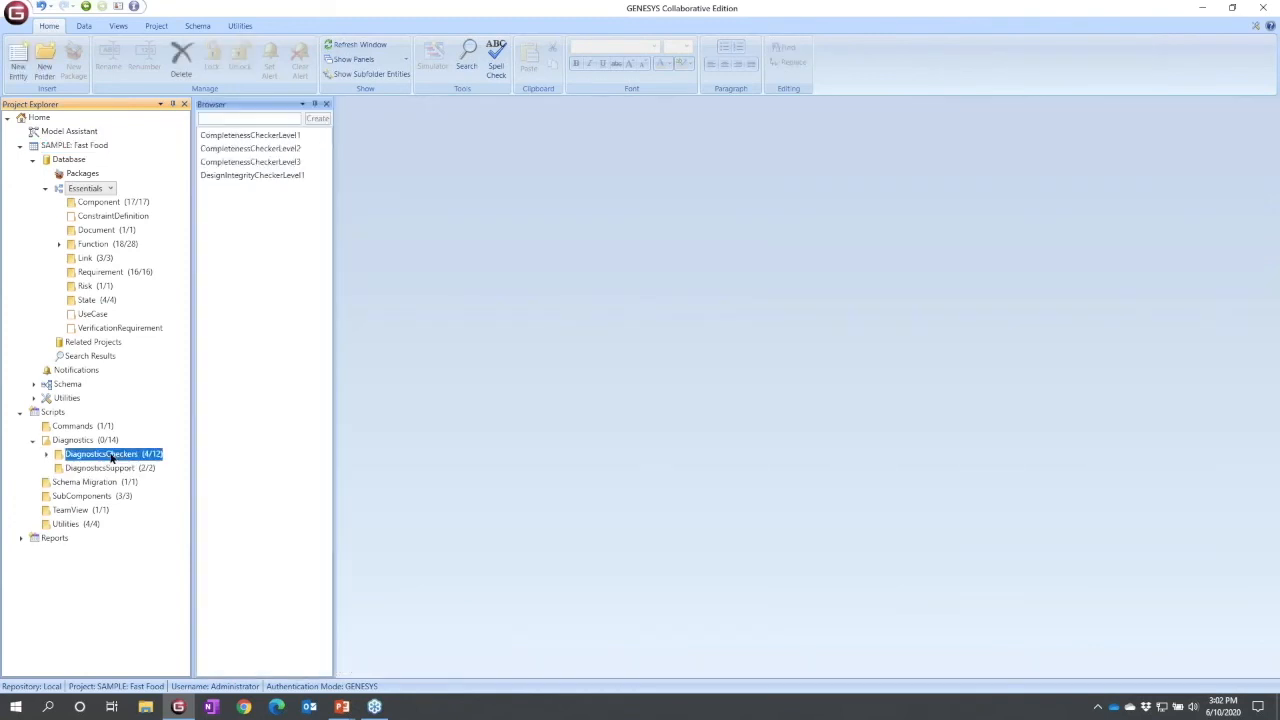
Open the CompletenessCheckerLevel1 script for editing, examine its Execute function down to the end, and close the editor
{"action": "left_click", "coordinate": [239, 138]}
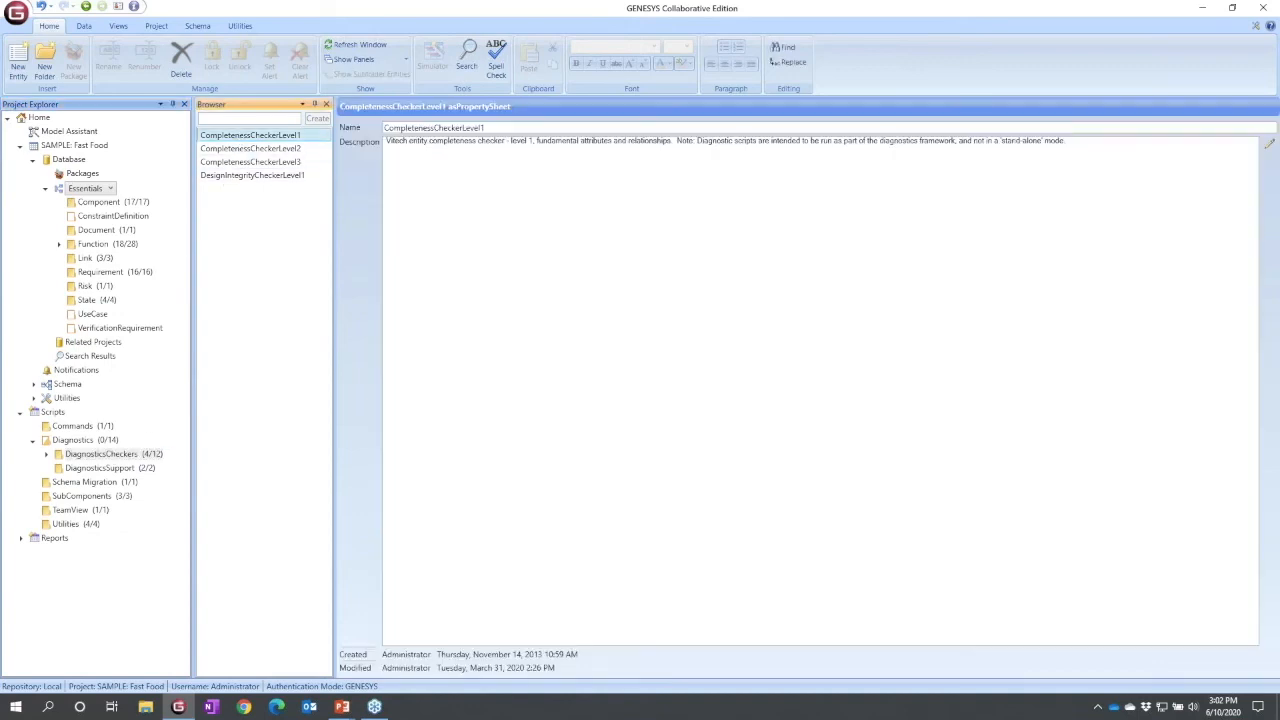
{"action": "right_click", "coordinate": [239, 139]}
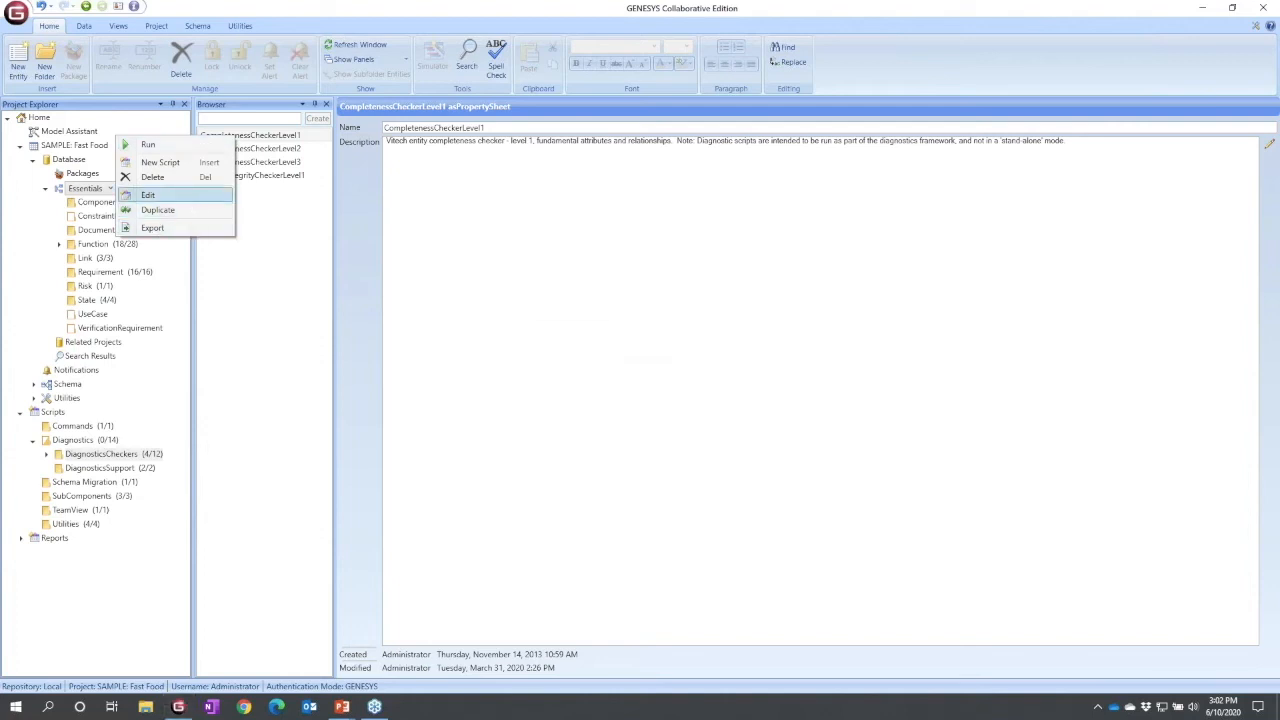
{"action": "left_click", "coordinate": [148, 195]}
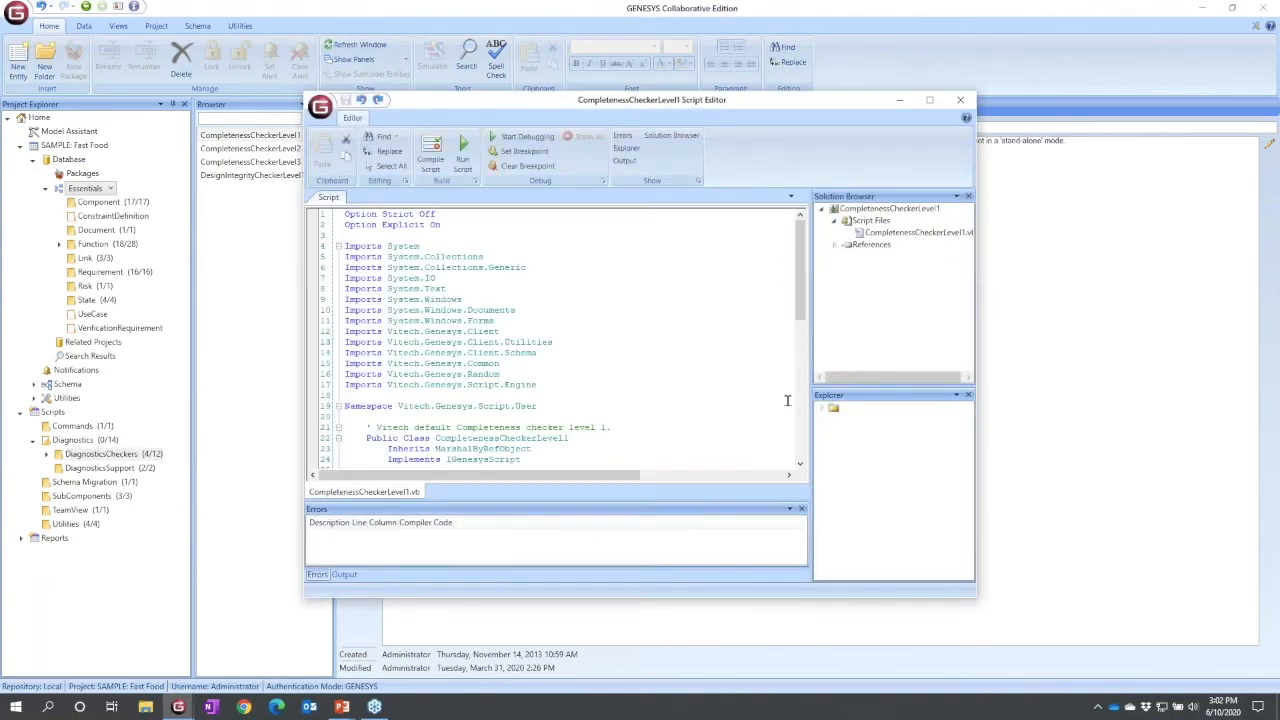
{"action": "left_click_drag", "start_coordinate": [801, 270], "coordinate": [794, 408]}
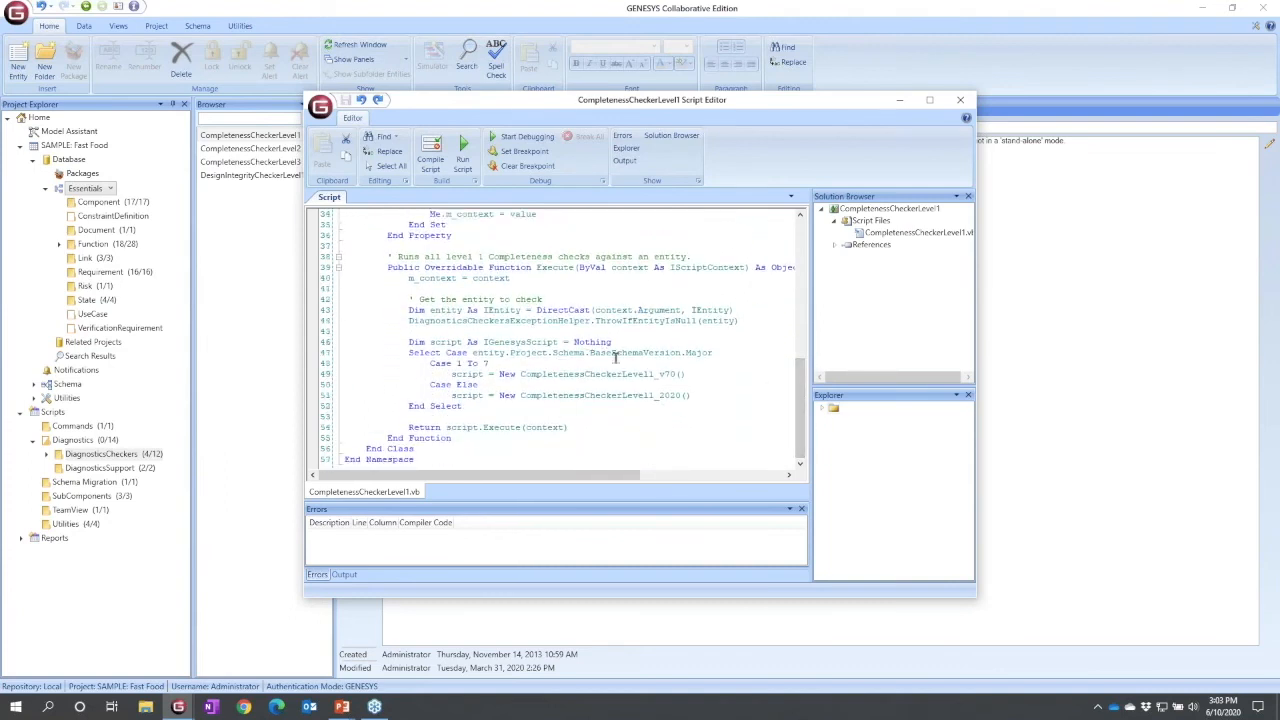
{"action": "left_click", "coordinate": [960, 100]}
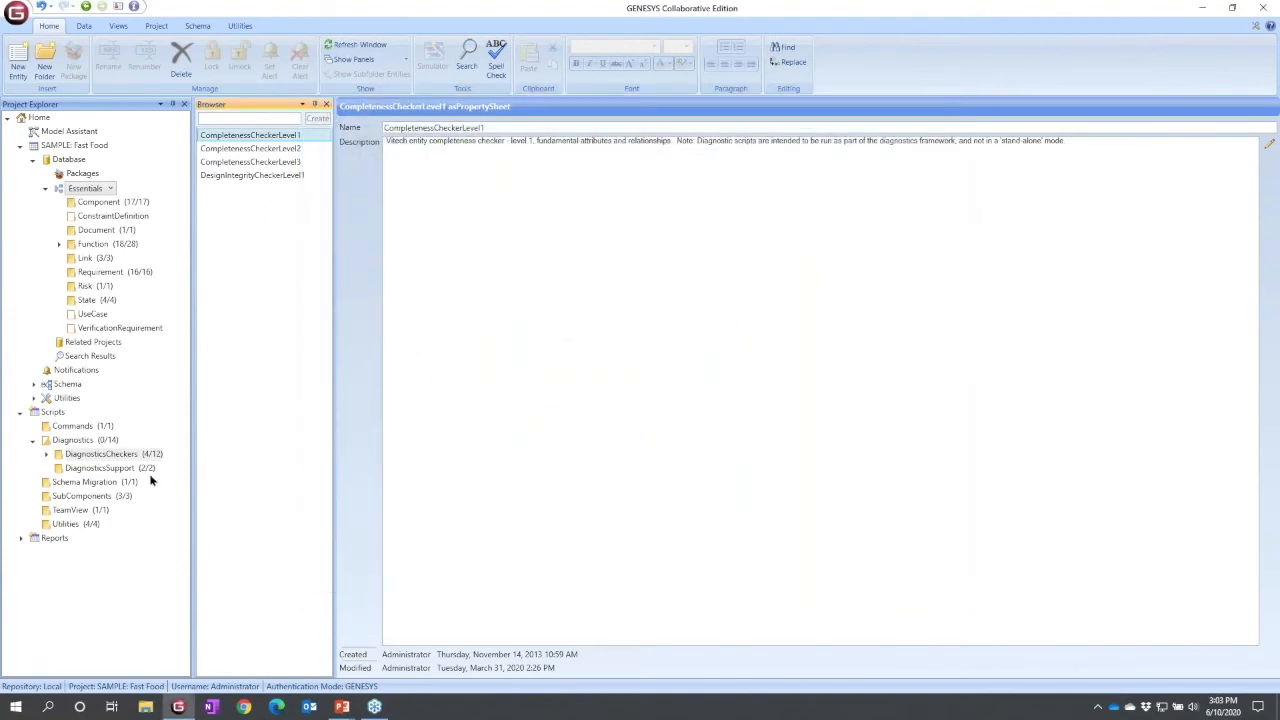
Open the CompletenessCheckerLevel1_2020 script from DiagnosticsCheckersHelpers for editing and examine its level 1 checks
{"action": "left_click", "coordinate": [106, 445]}
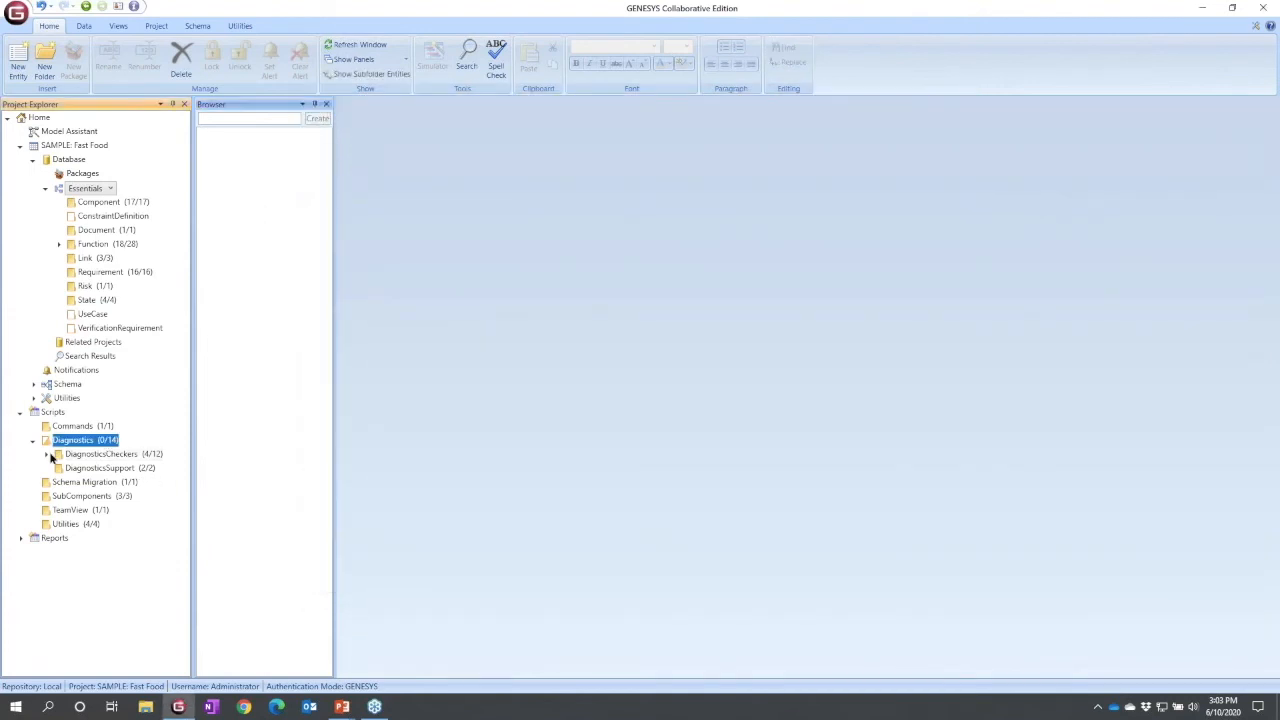
{"action": "left_click", "coordinate": [47, 454]}
{"action": "left_click", "coordinate": [102, 470]}
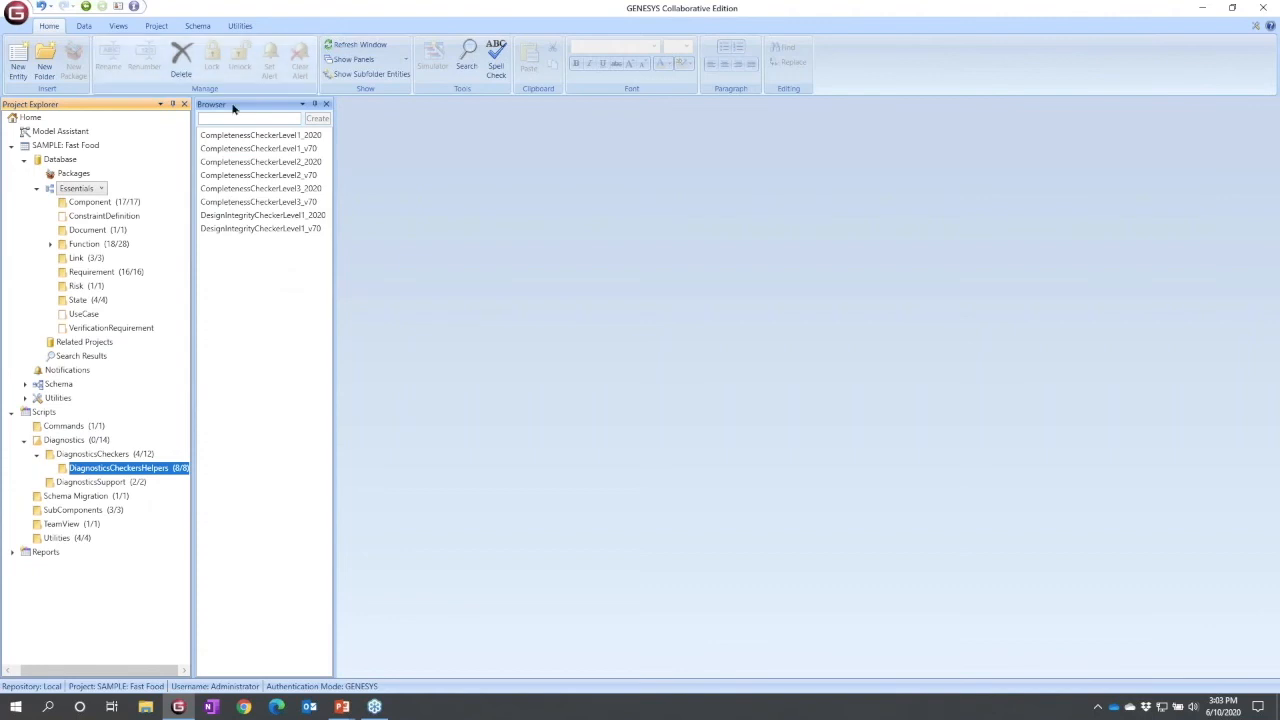
{"action": "double_click", "coordinate": [242, 137]}
{"action": "right_click", "coordinate": [242, 137]}
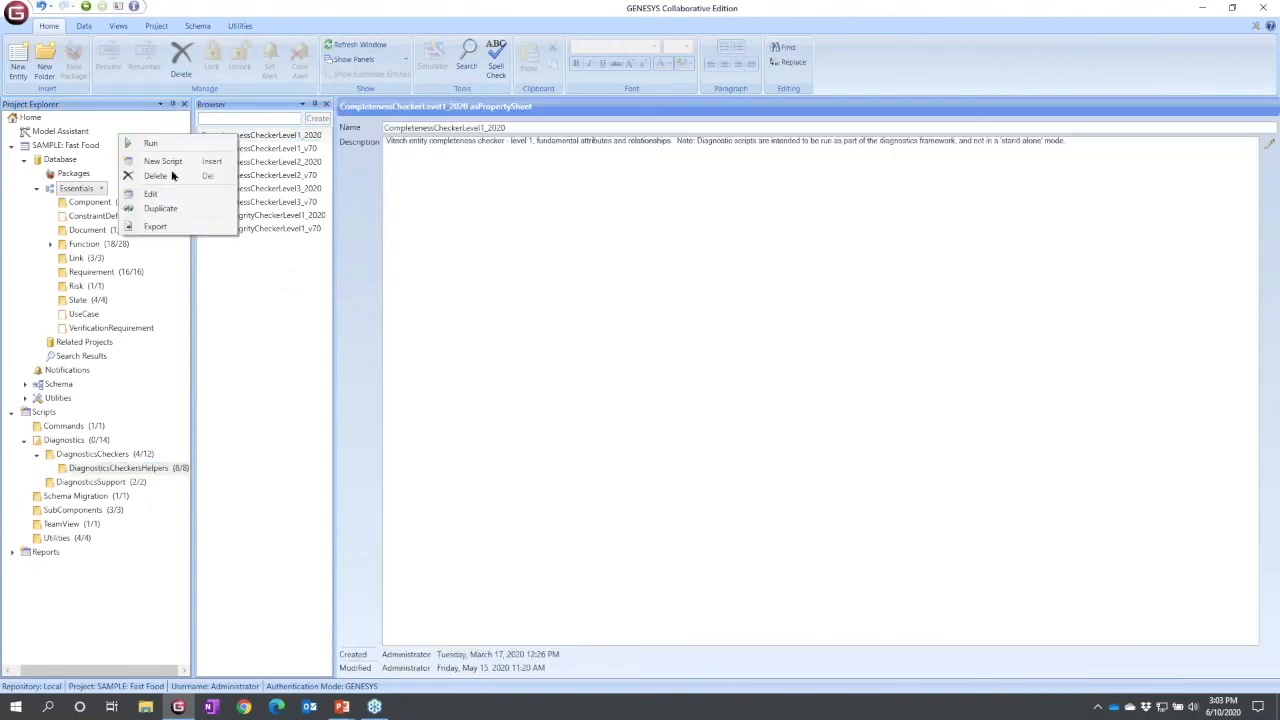
{"action": "left_click", "coordinate": [150, 193]}
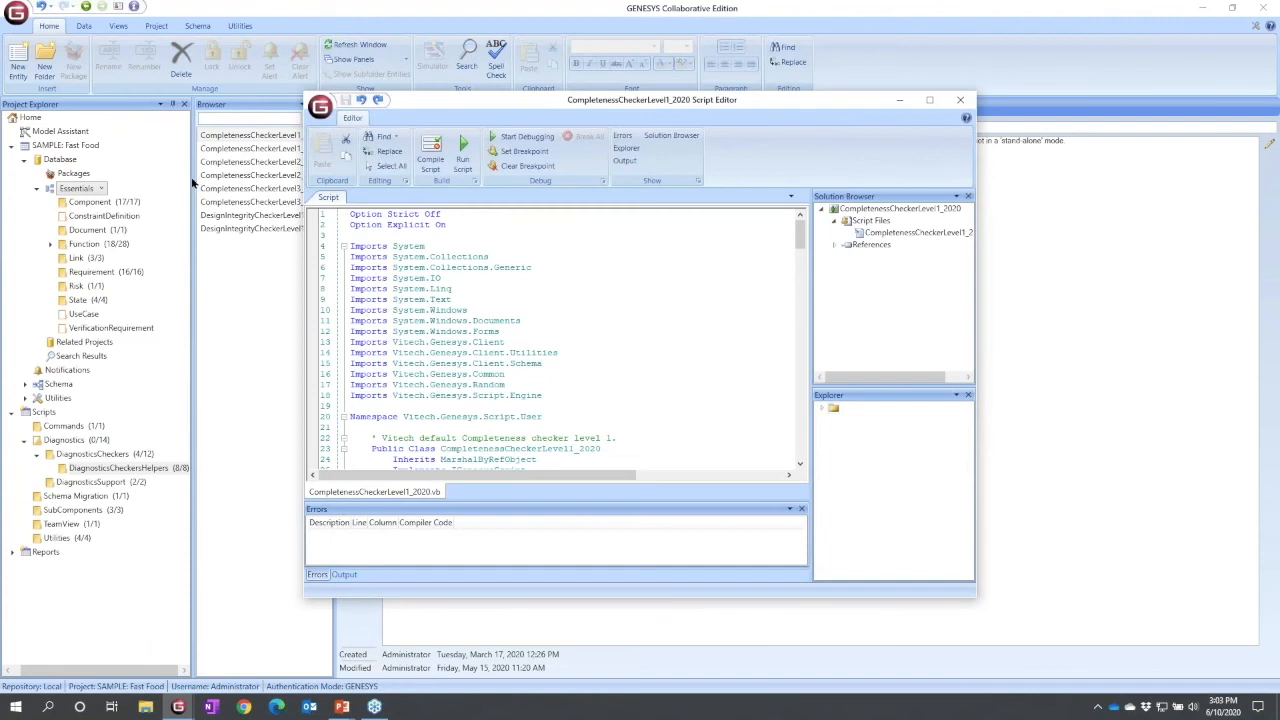
{"action": "scroll", "coordinate": [800, 242], "scroll_direction": "down", "scroll_amount": 3}
{"action": "left_click_drag", "start_coordinate": [801, 243], "coordinate": [801, 295]}
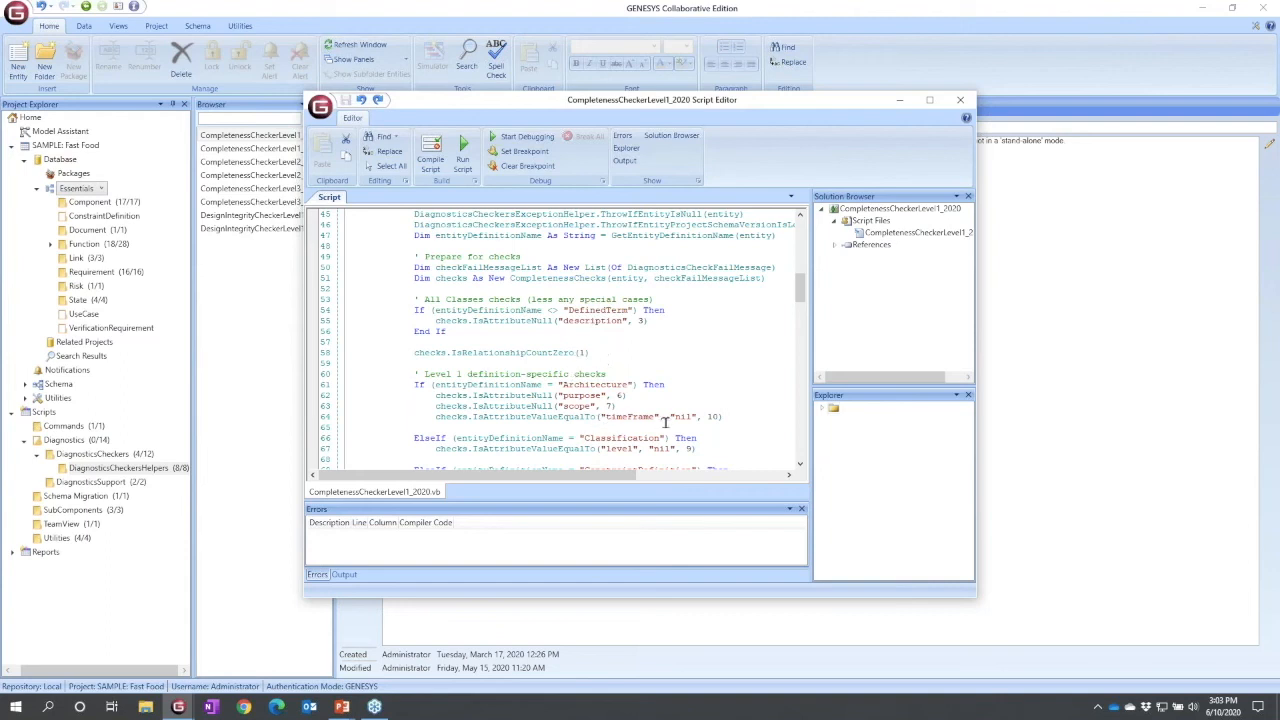
Examine the remaining level 1 definition-specific checks in the CompletenessCheckerLevel1_2020 script through the Requirement checks and close the editor
{"action": "left_click_drag", "start_coordinate": [805, 290], "coordinate": [800, 327]}
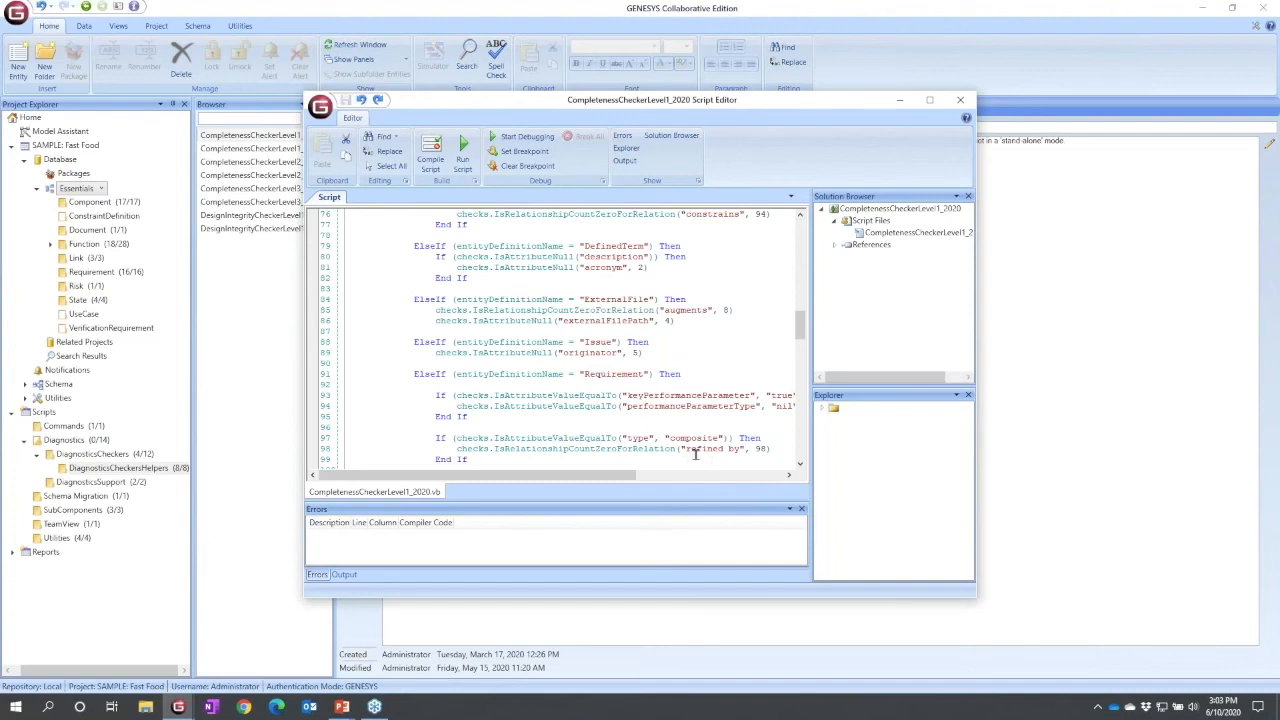
{"action": "left_click", "coordinate": [960, 100]}
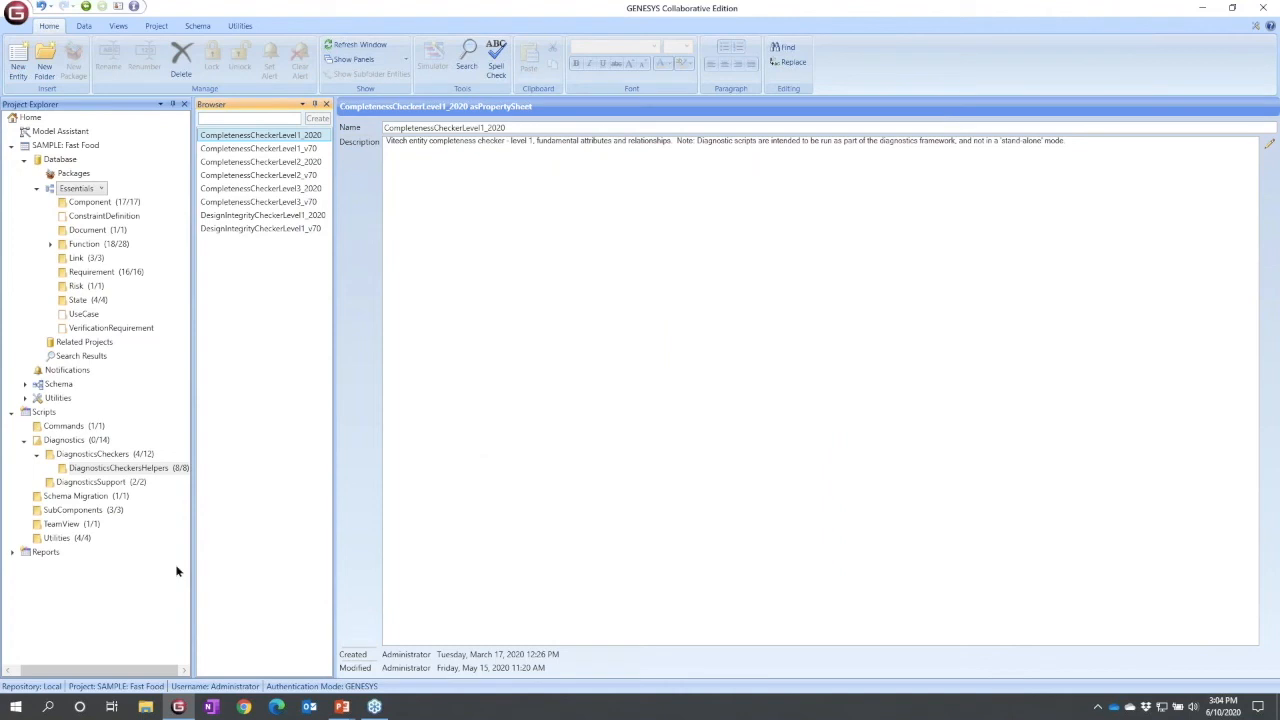
List the reports in the Diagnostics folder under Reports and show the description of Diagnostics Table Report v1.0
{"action": "left_click", "coordinate": [12, 553]}
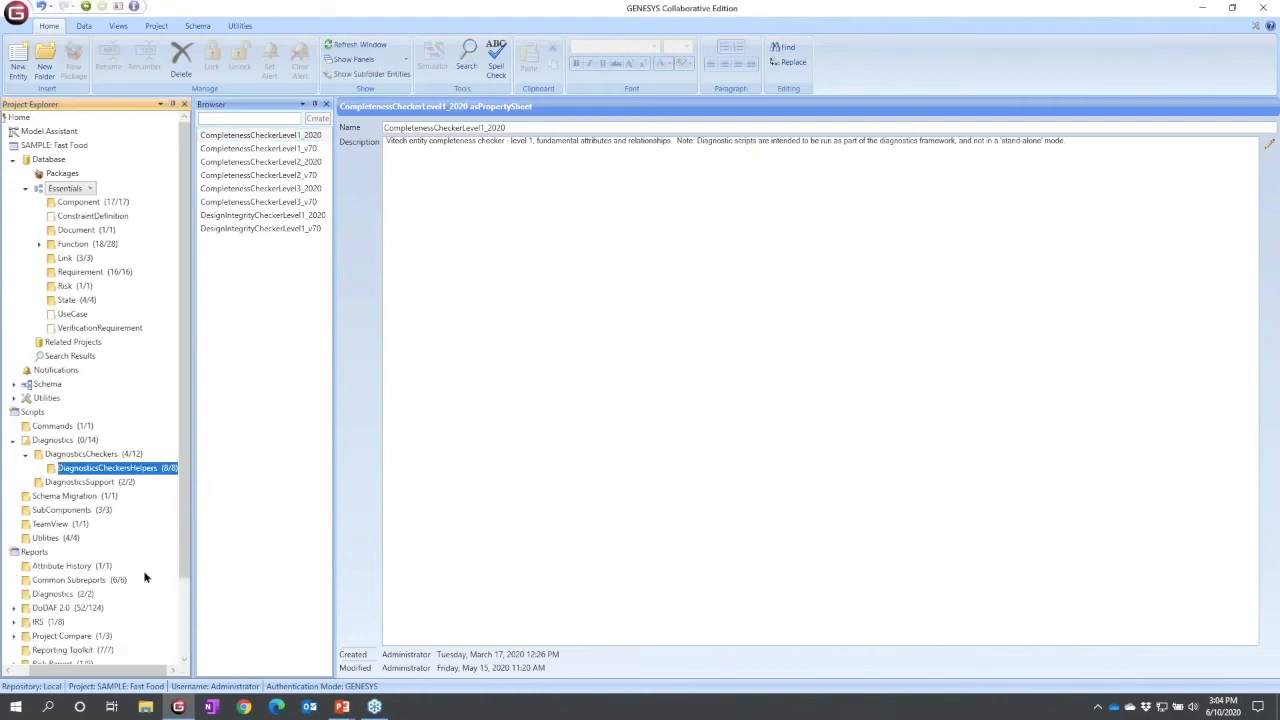
{"action": "scroll", "coordinate": [188, 557], "scroll_direction": "down", "scroll_amount": 1}
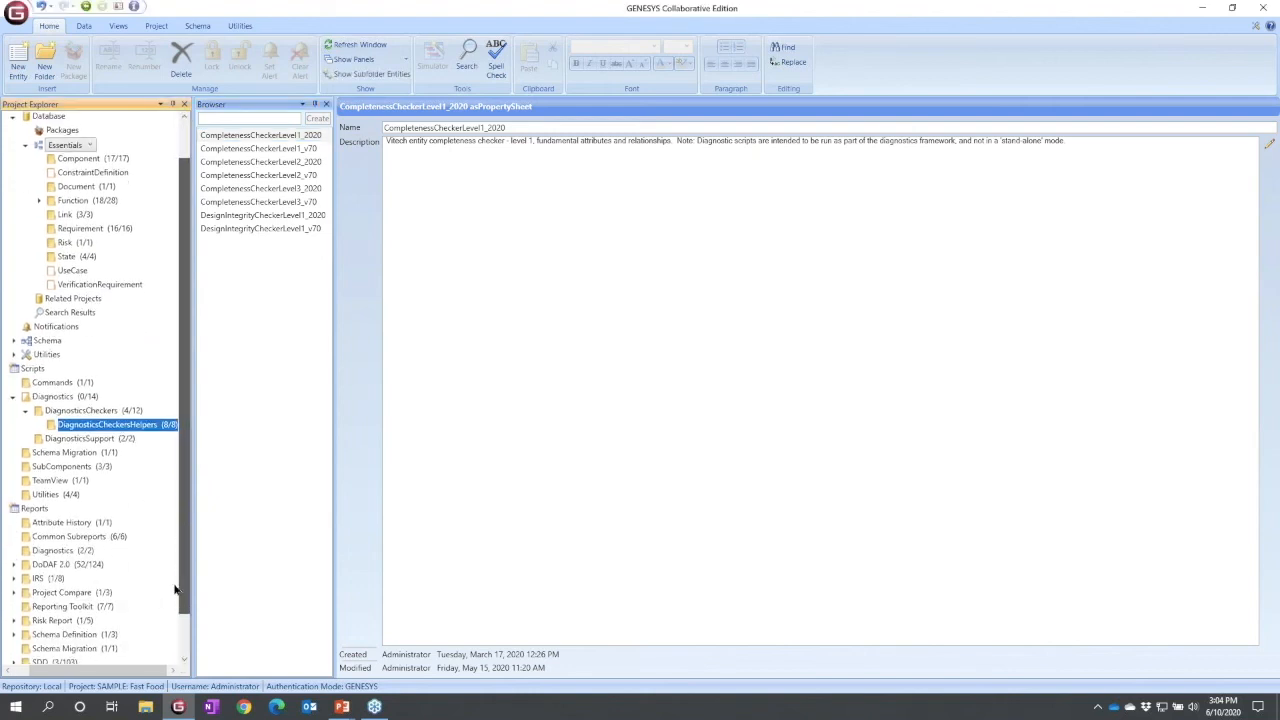
{"action": "left_click", "coordinate": [63, 549]}
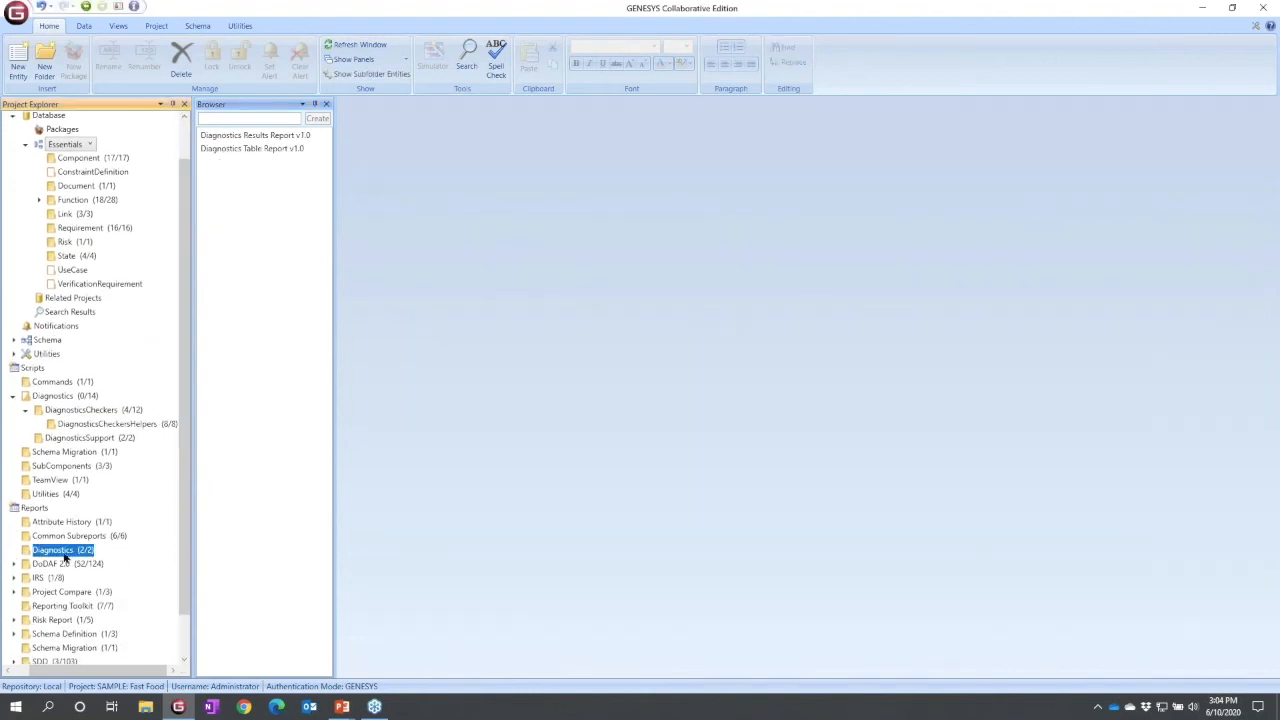
{"action": "left_click", "coordinate": [233, 149]}
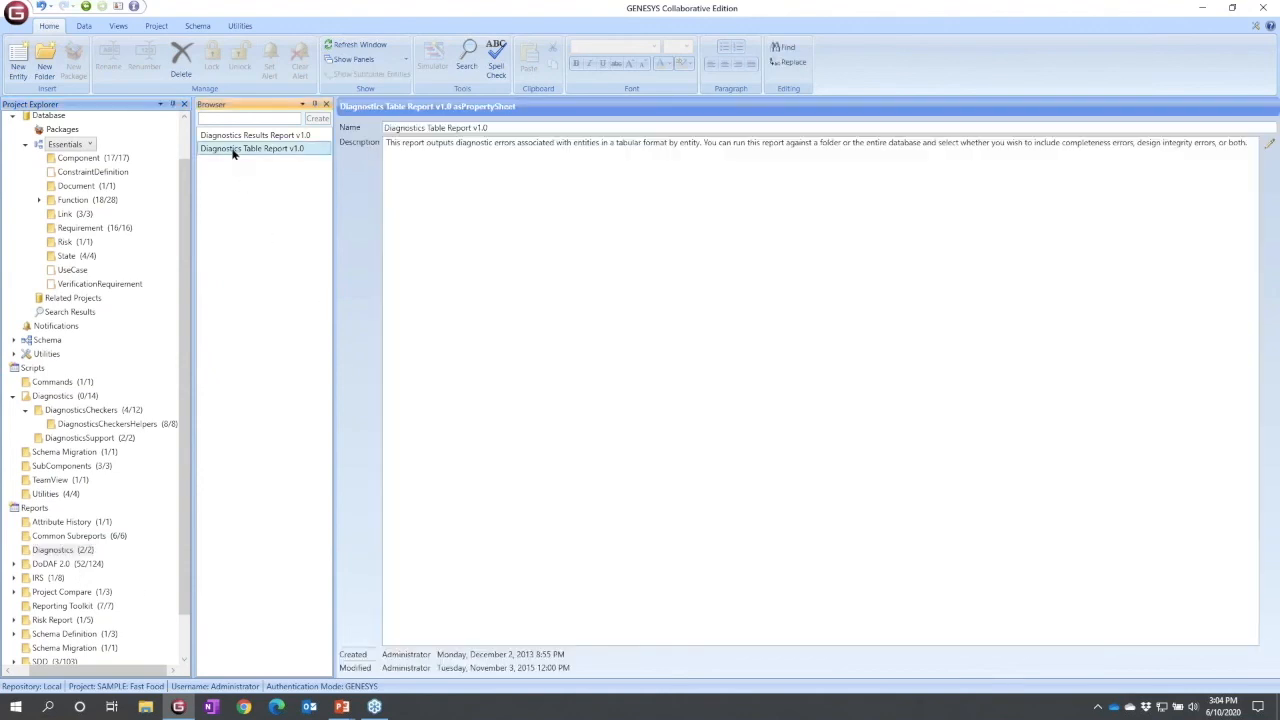
Run Diagnostics Table Report v1.0 and save it to the desktop as the PDF Diagnostics Table Report v1.0_06102020.pdf
{"action": "right_click", "coordinate": [233, 150]}
{"action": "left_click", "coordinate": [187, 160]}
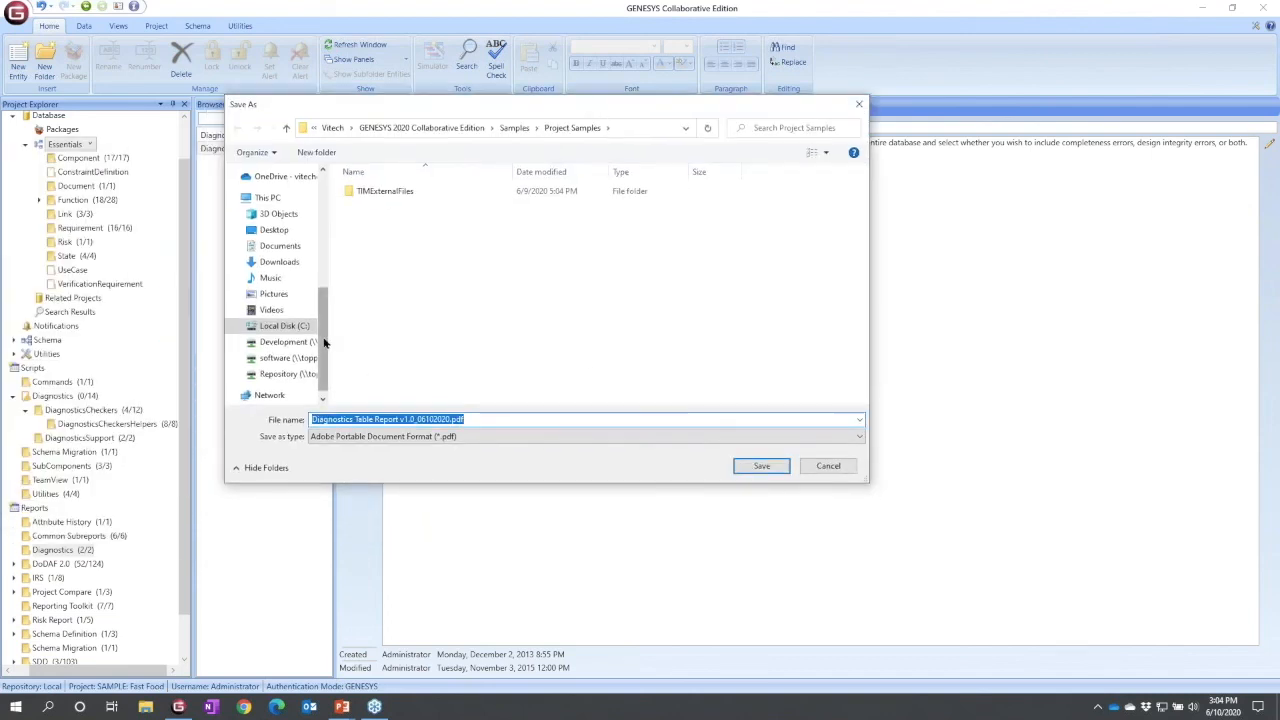
{"action": "left_click_drag", "start_coordinate": [322, 352], "coordinate": [316, 245]}
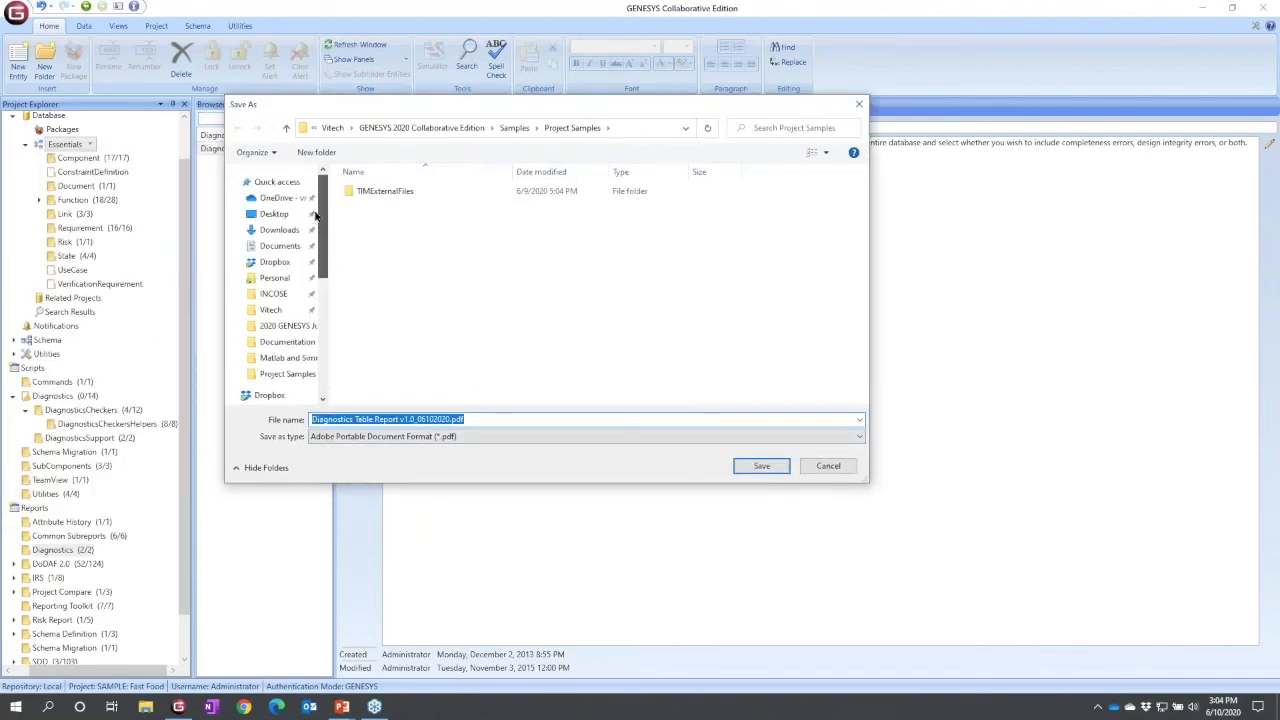
{"action": "left_click", "coordinate": [280, 214]}
{"action": "left_click", "coordinate": [760, 467]}
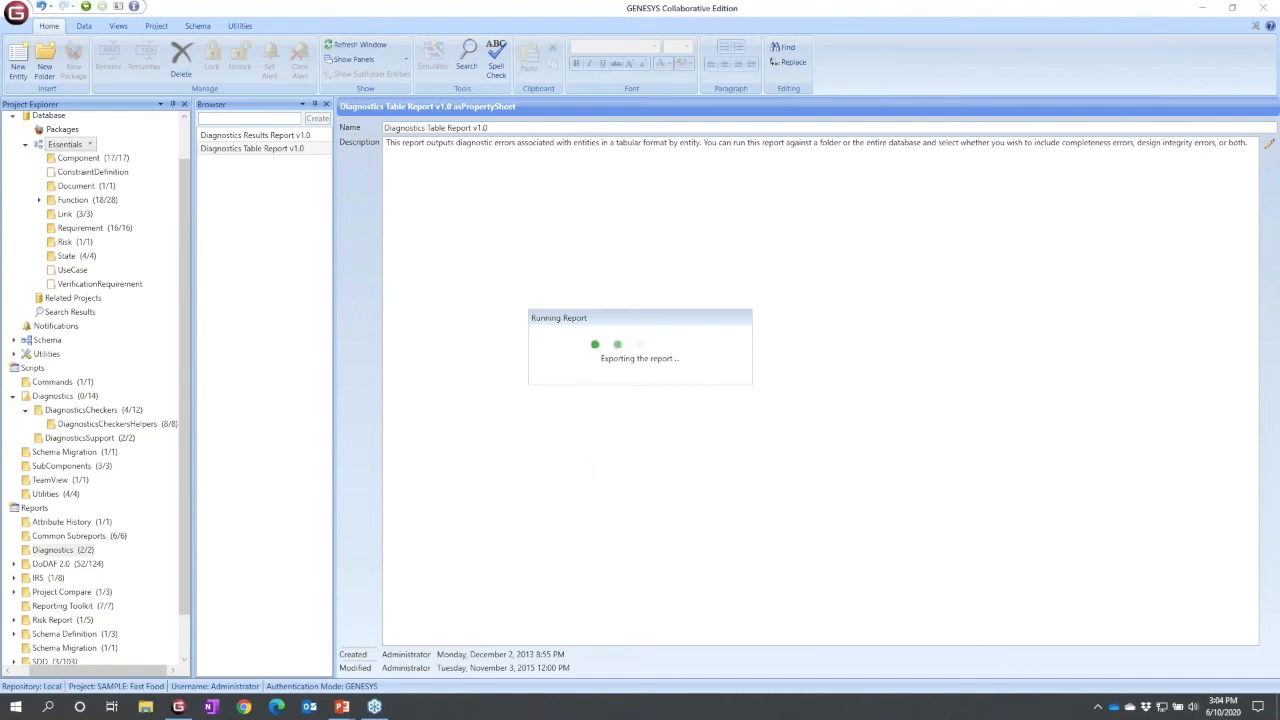
{"action": "left_click", "coordinate": [649, 370]}
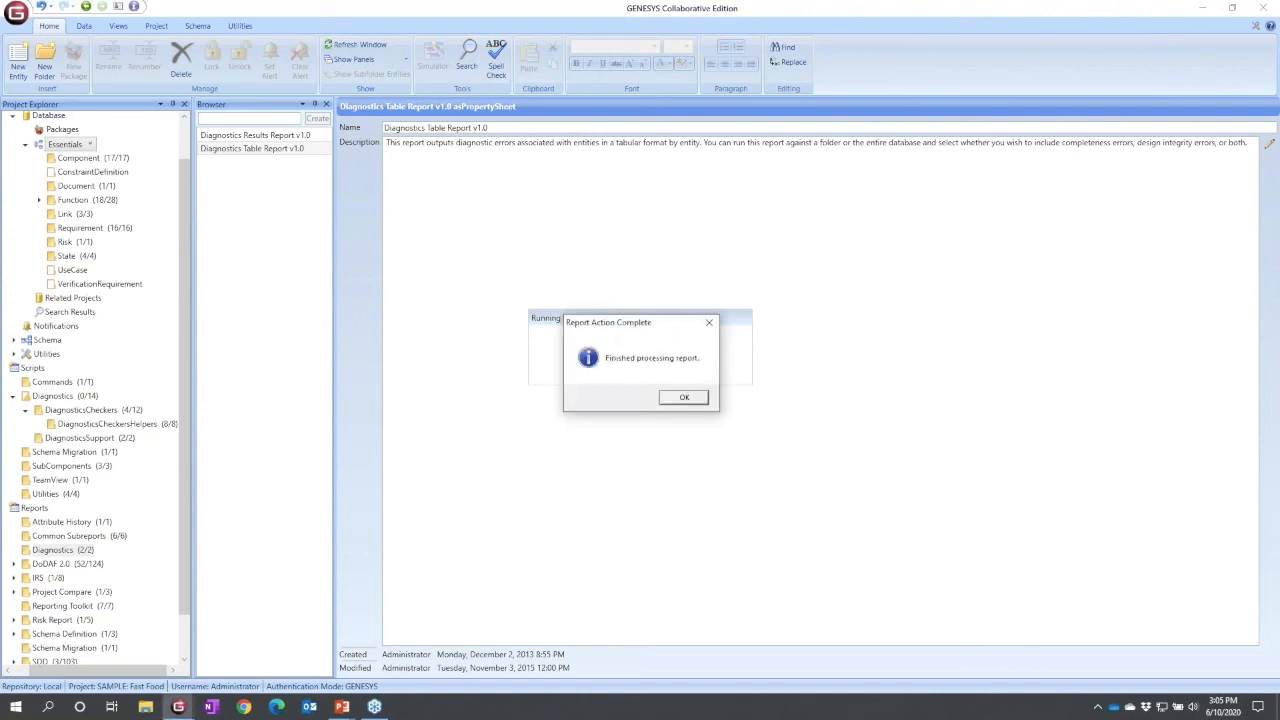
{"action": "left_click", "coordinate": [683, 401]}
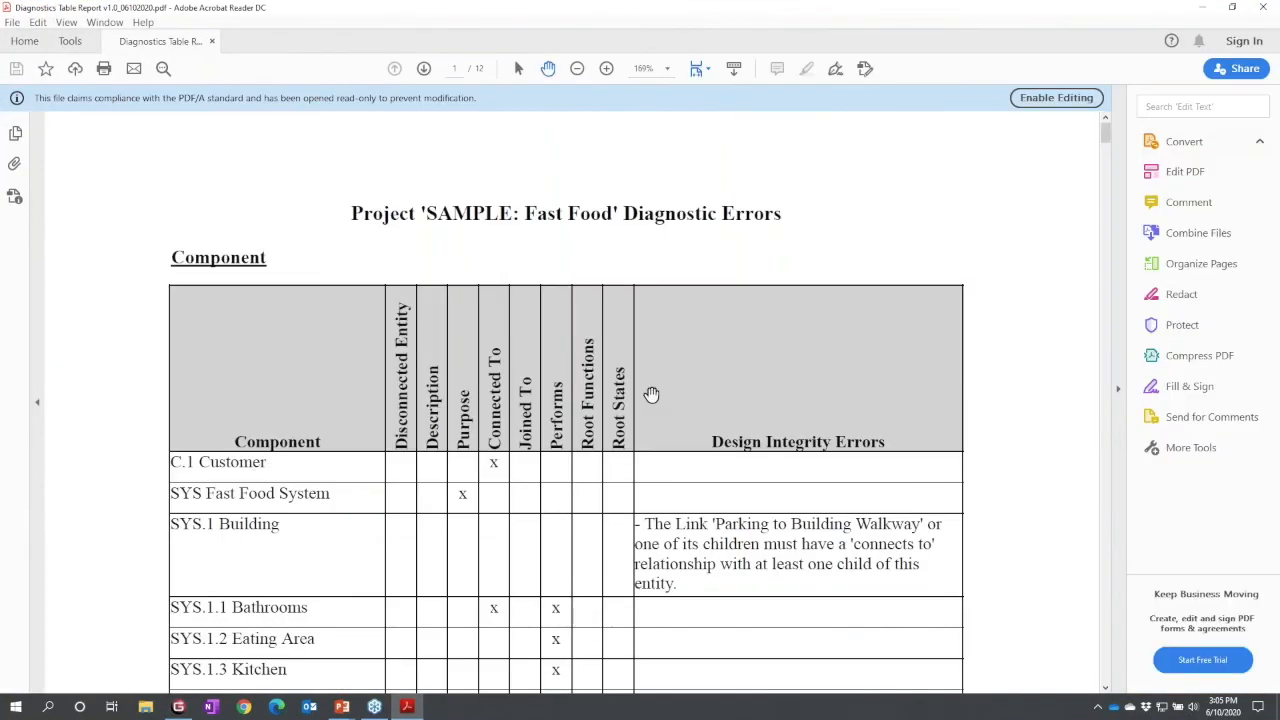
Examine the Component table of diagnostic errors in the PDF report and the level explanations beneath it
{"action": "scroll", "coordinate": [651, 400], "scroll_direction": "down", "scroll_amount": 4}
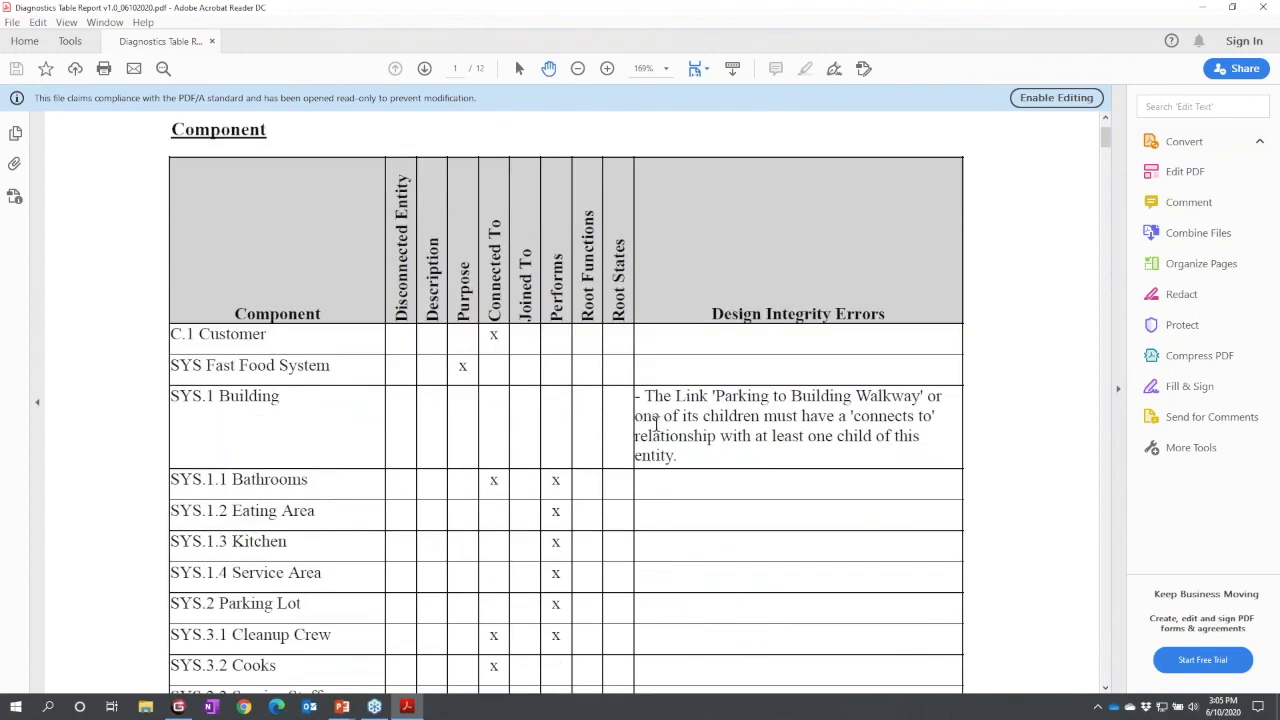
{"action": "scroll", "coordinate": [516, 392], "scroll_direction": "down", "scroll_amount": 3}
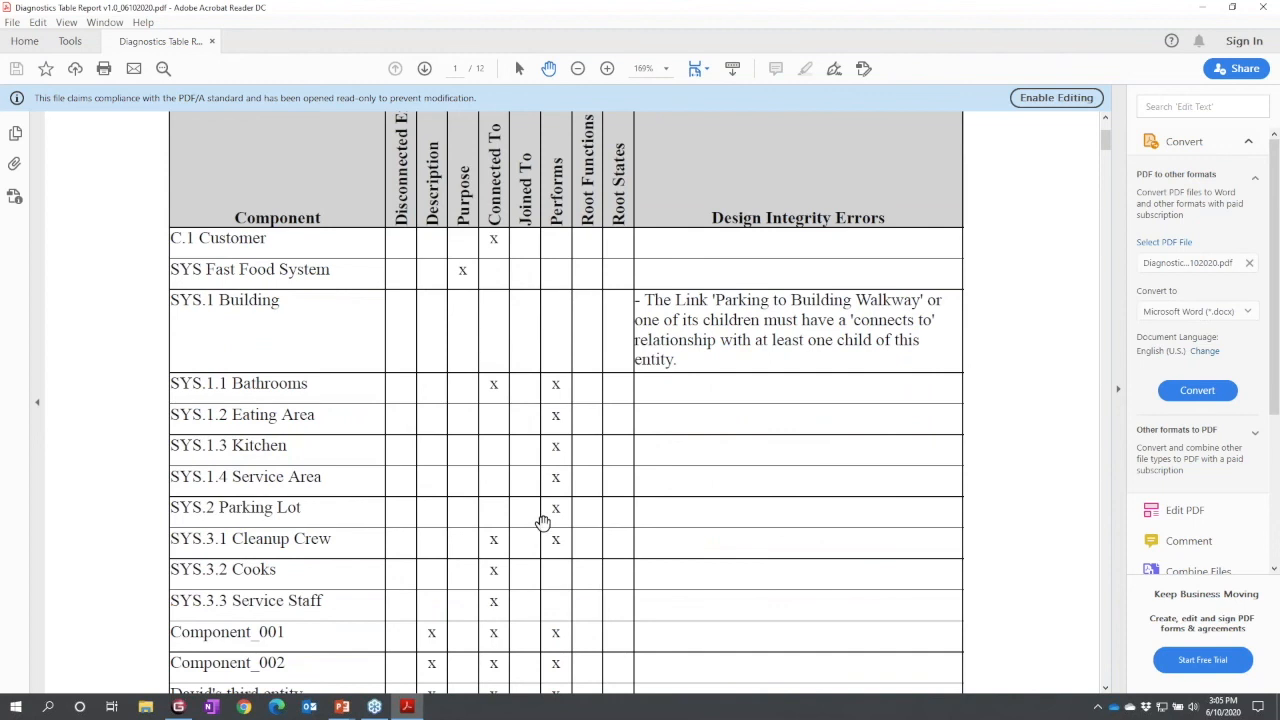
{"action": "scroll", "coordinate": [571, 549], "scroll_direction": "down", "scroll_amount": 7}
{"action": "scroll", "coordinate": [564, 540], "scroll_direction": "down", "scroll_amount": 2}
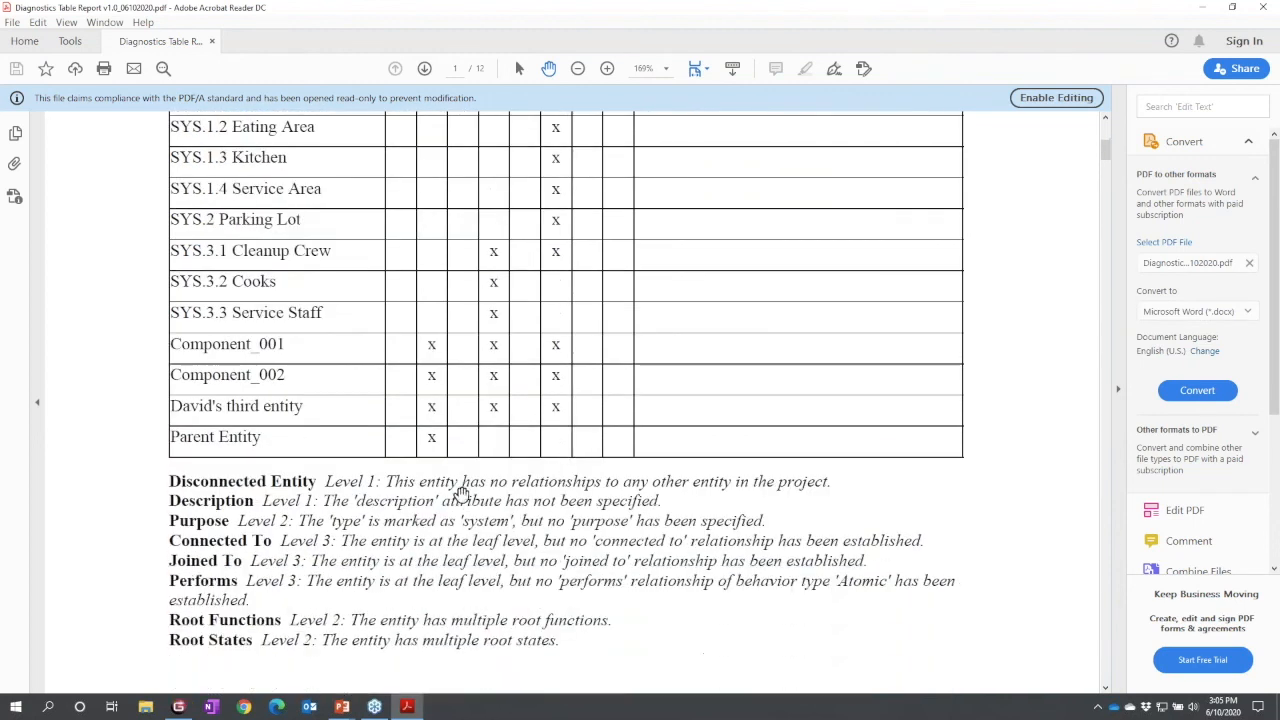